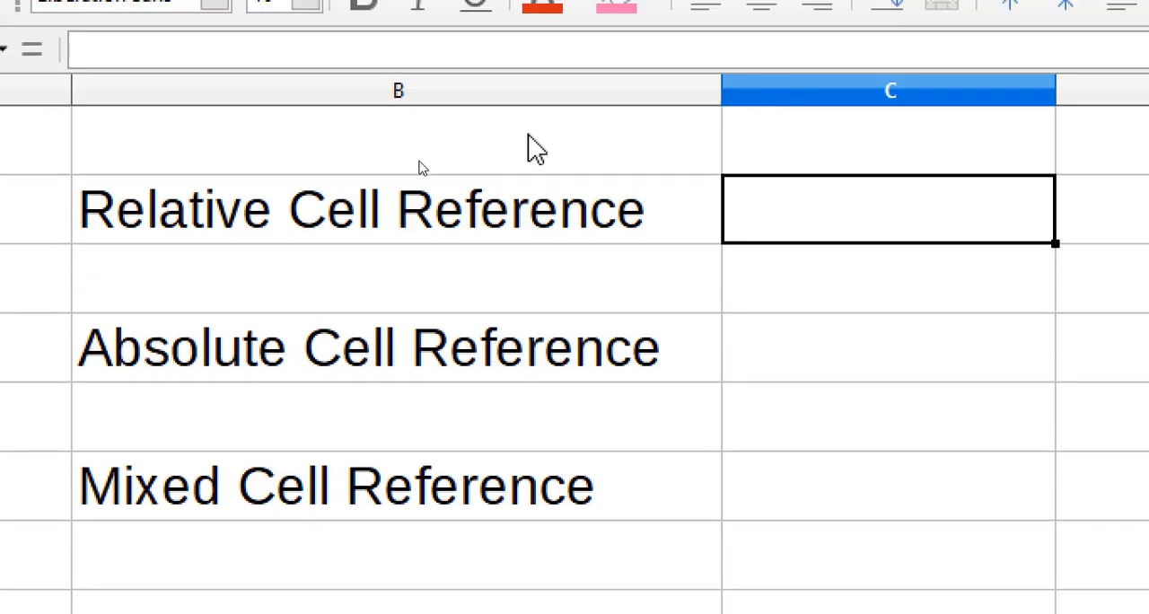
Enter the text c1 in cell C2, beside the Relative Cell Reference label.
{"action": "left_click", "coordinate": [790, 81]}
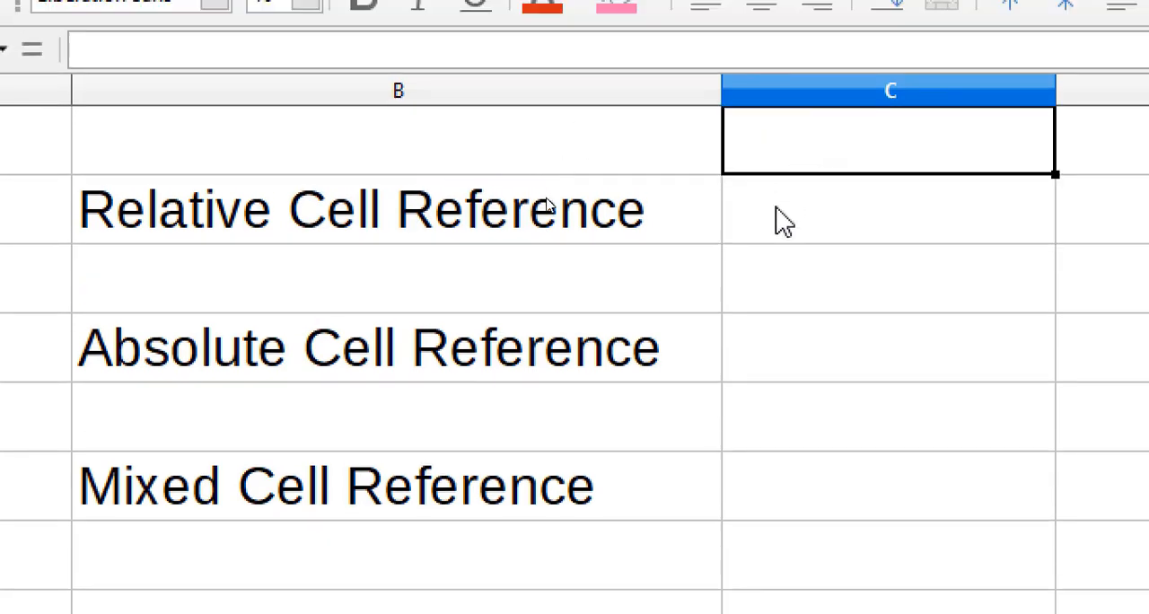
{"action": "left_click", "coordinate": [782, 216]}
{"action": "left_click", "coordinate": [813, 137]}
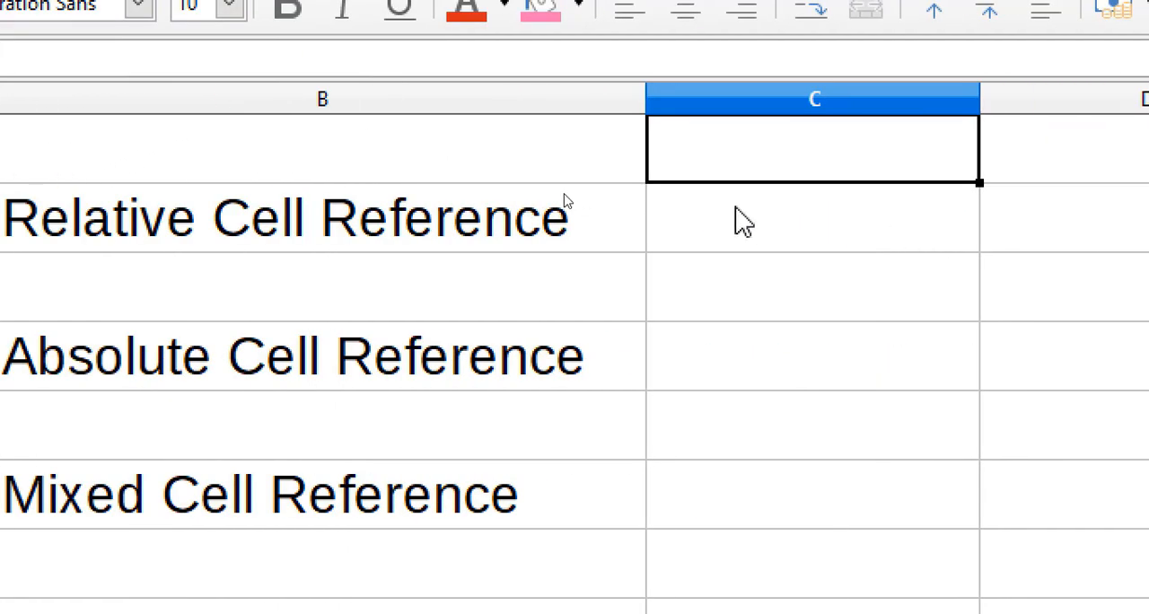
{"action": "left_click", "coordinate": [1137, 222]}
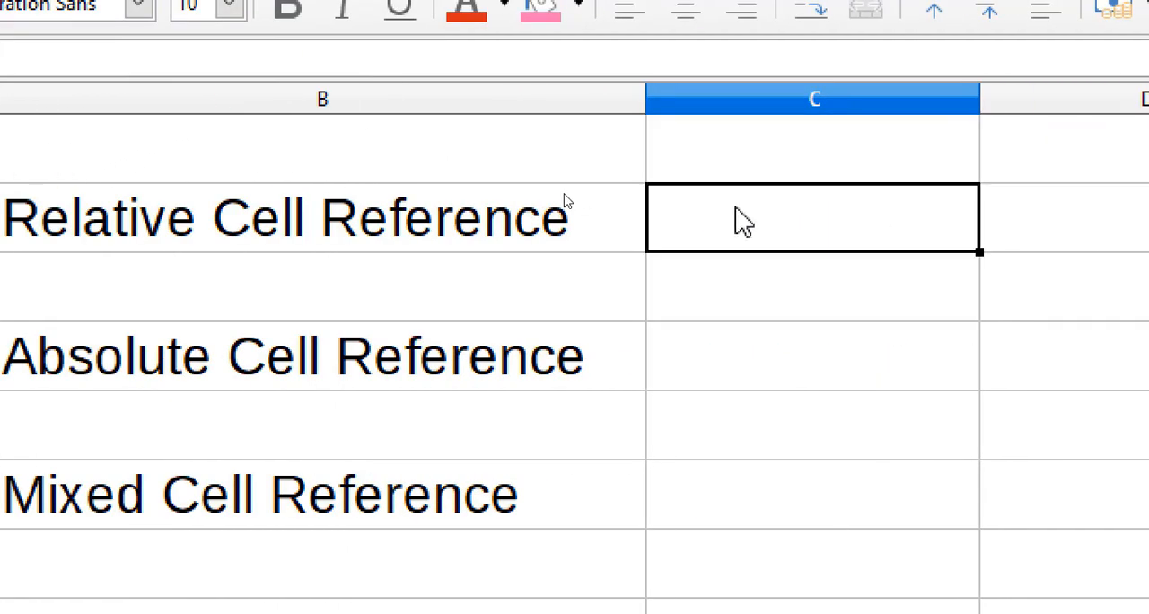
{"action": "type", "text": "c"}
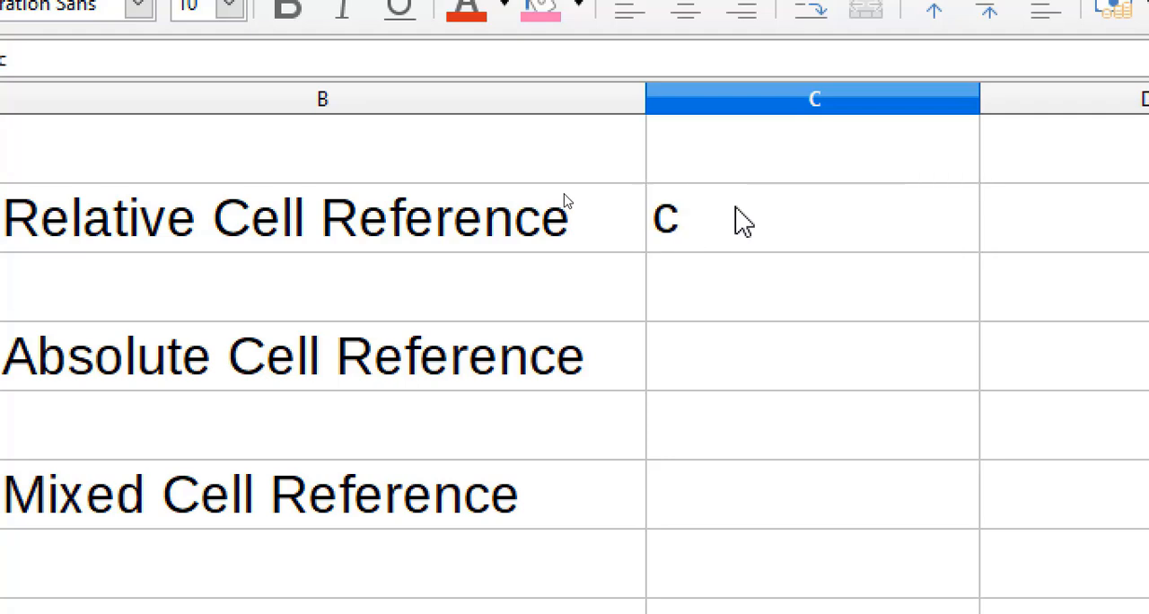
{"action": "type", "text": "1"}
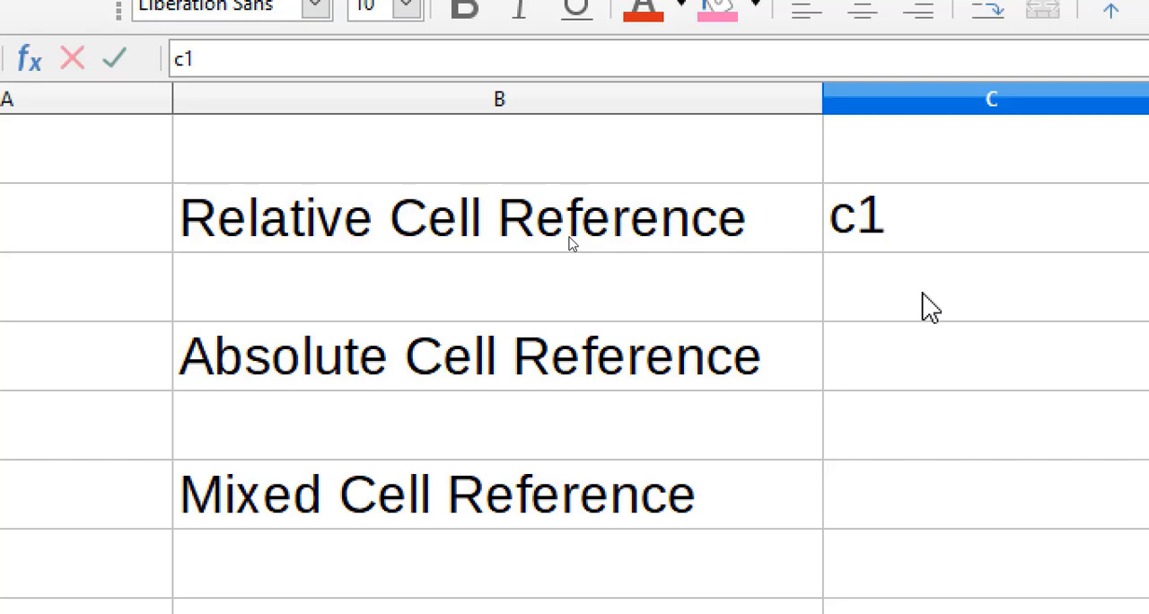
{"action": "key", "text": "Return"}
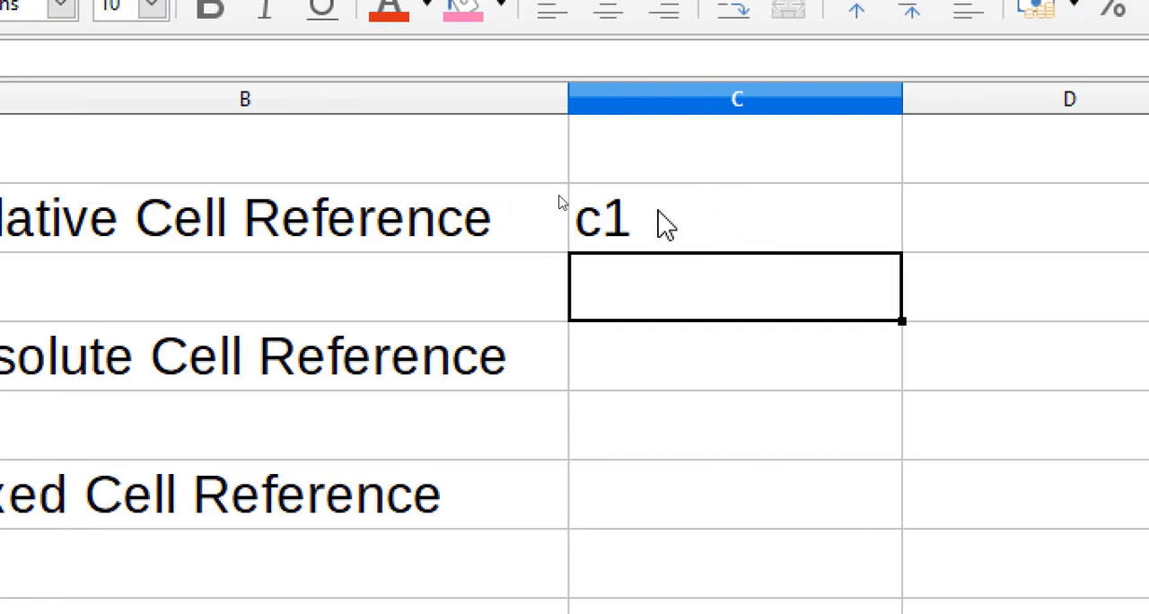
Delete the contents of cell C2, keeping the default content types selected for deletion.
{"action": "left_click", "coordinate": [745, 220]}
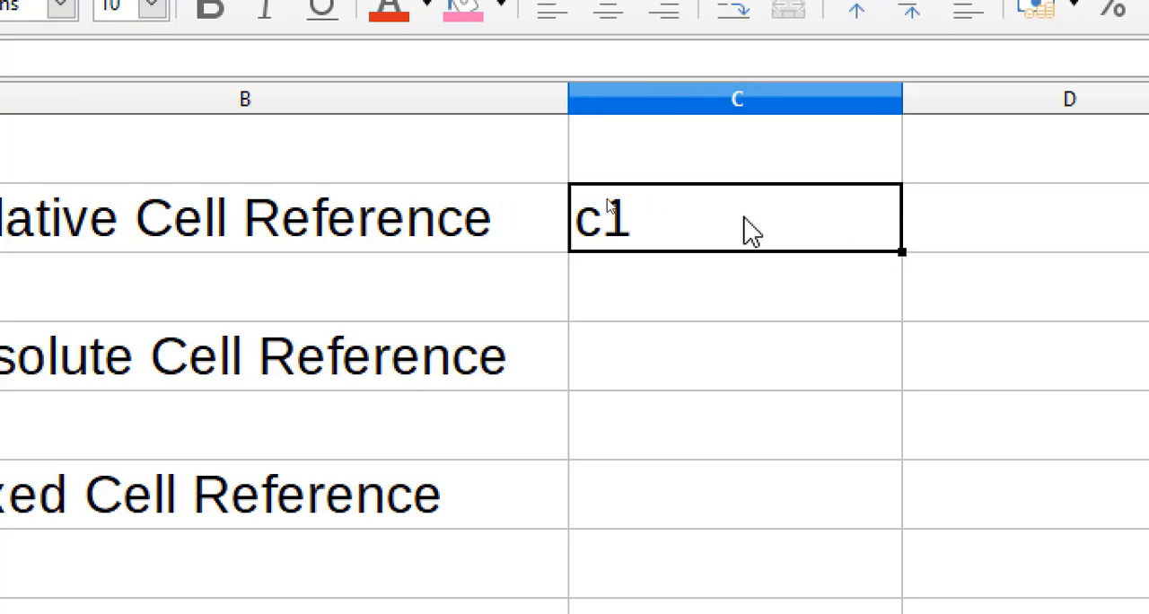
{"action": "key", "text": "BackSpace"}
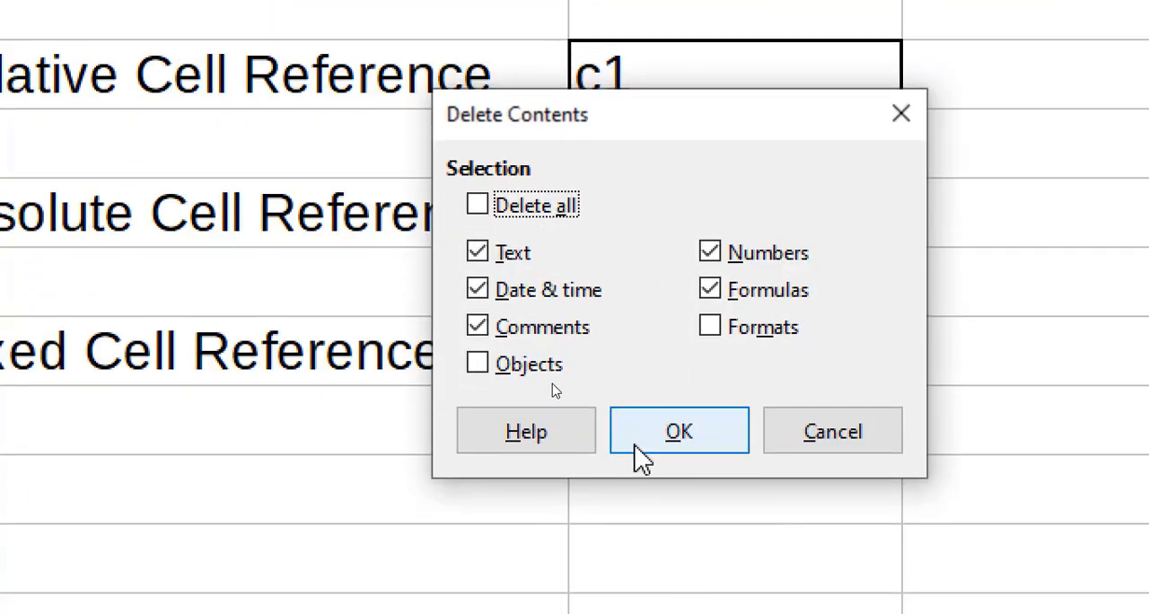
{"action": "left_click", "coordinate": [639, 584]}
Enter the sample values 12 in cell C1 and 23 in cell D1.
{"action": "left_click", "coordinate": [761, 4]}
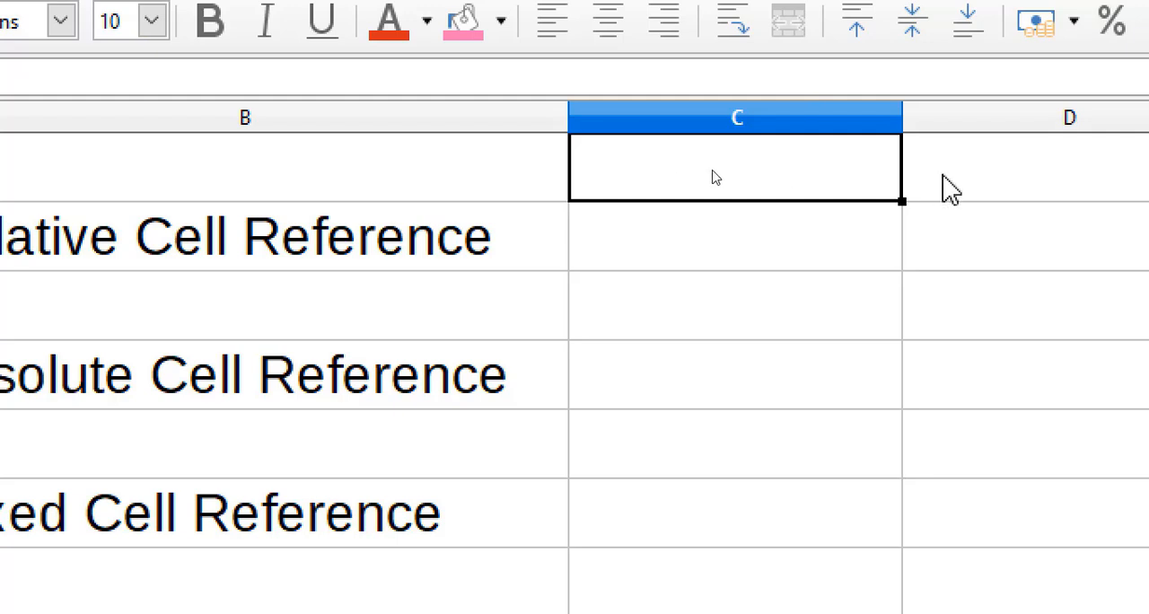
{"action": "type", "text": "1"}
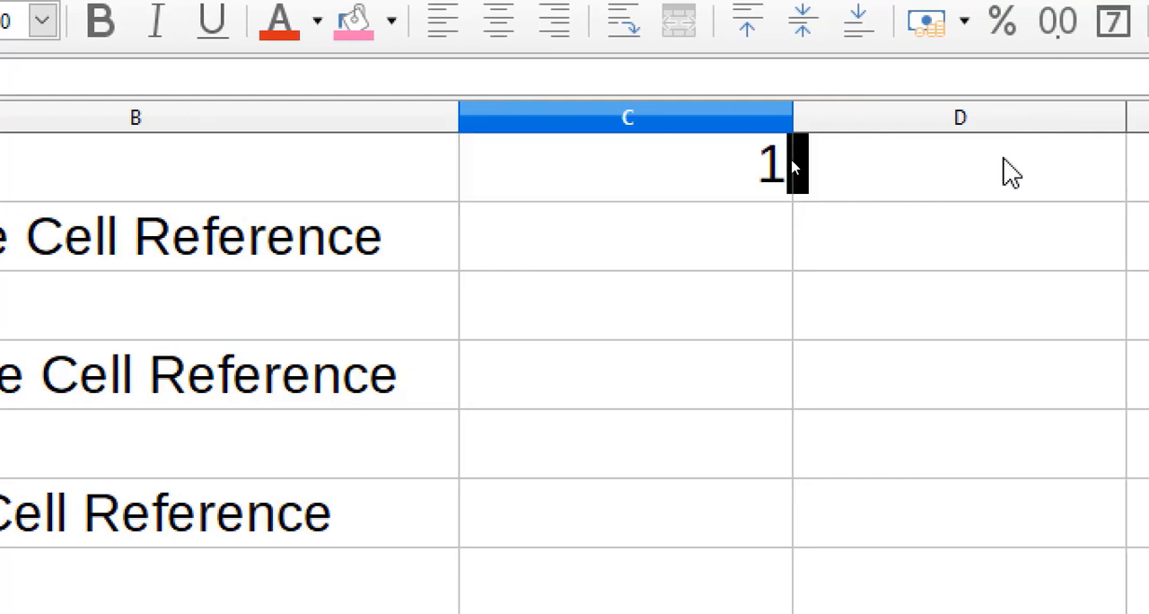
{"action": "type", "text": "2"}
{"action": "key", "text": "Tab"}
{"action": "double_click", "coordinate": [1007, 160]}
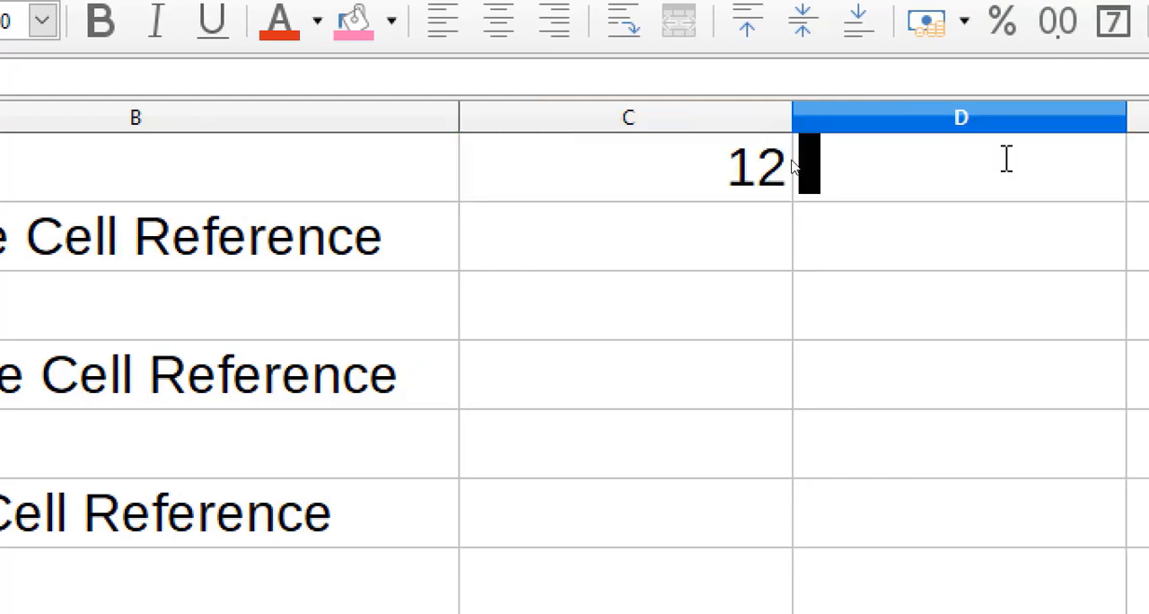
{"action": "type", "text": "23"}
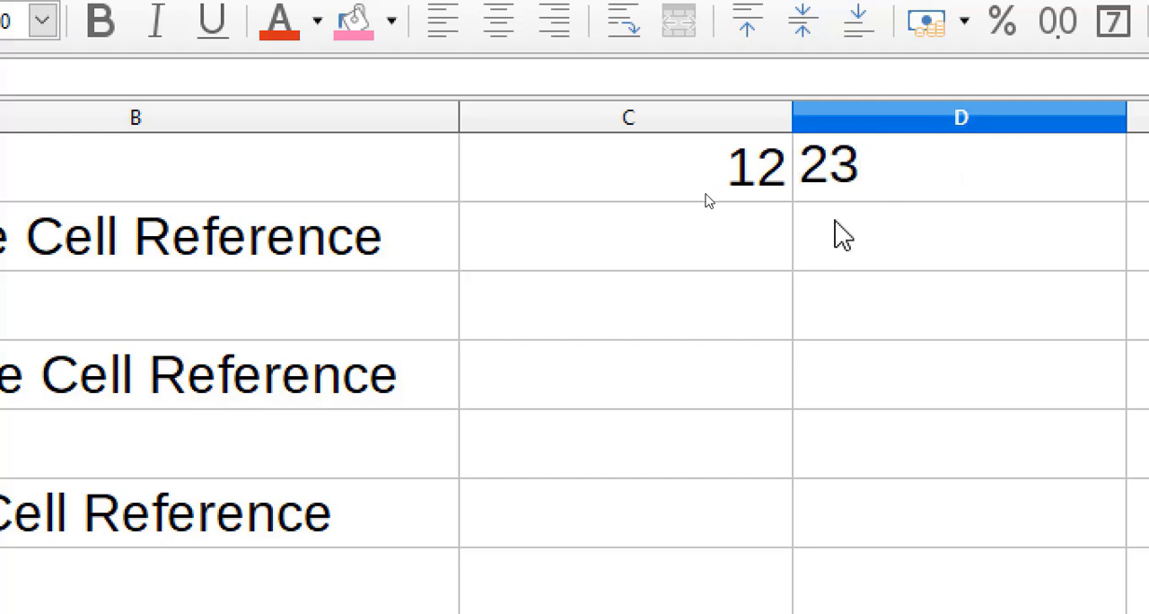
Enter the relative-reference formula =C1+D1 in cell C2, beside the Relative Cell Reference label.
{"action": "left_click", "coordinate": [718, 230]}
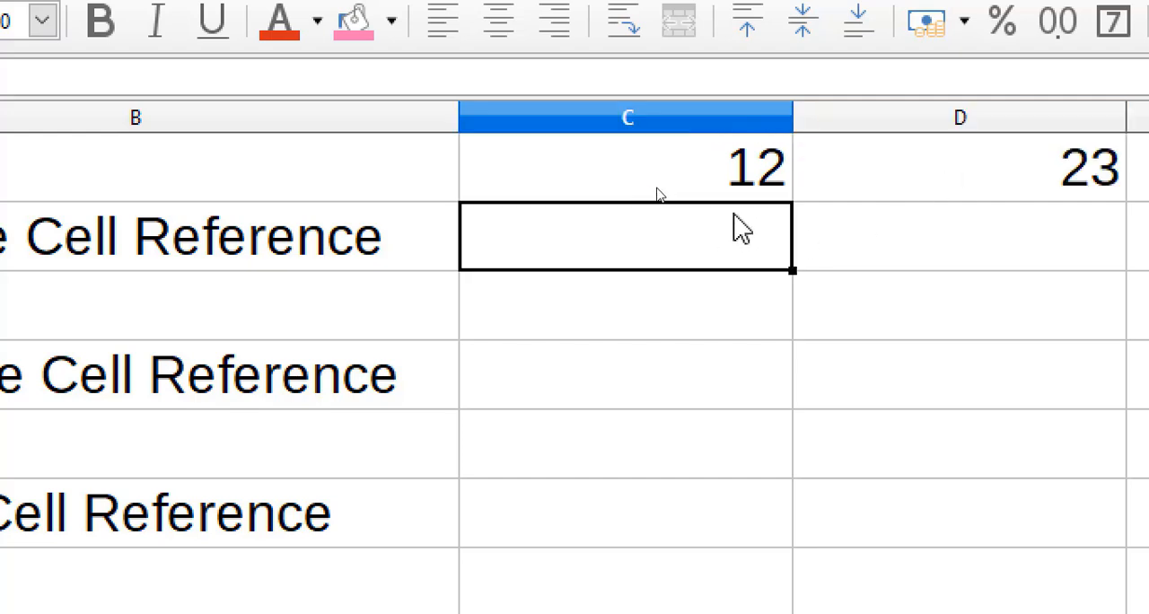
{"action": "type", "text": "="}
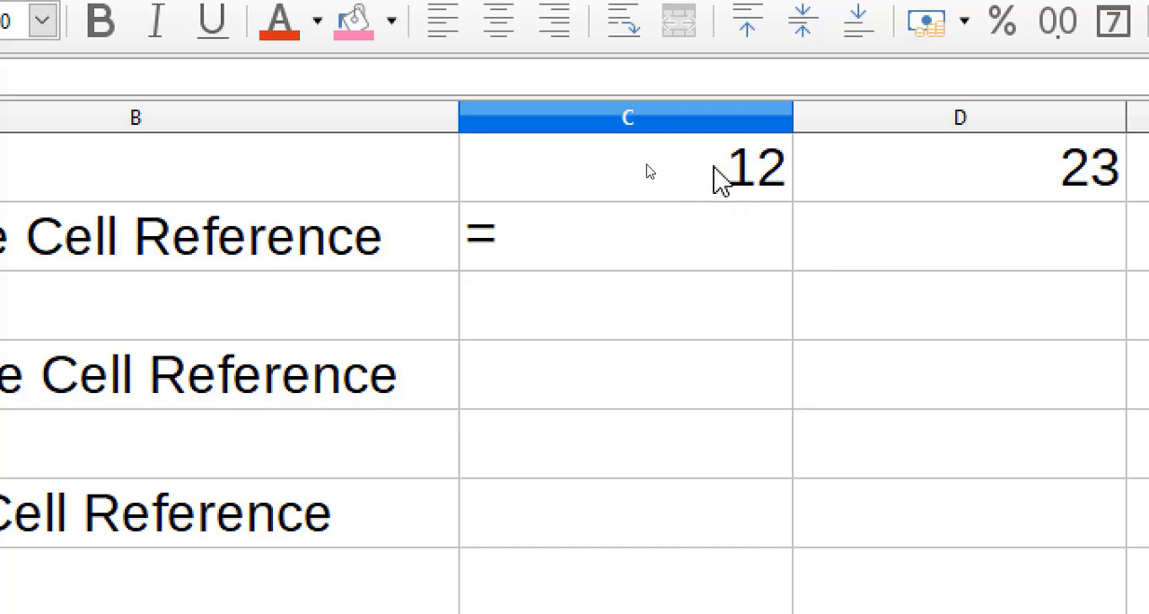
{"action": "left_click", "coordinate": [729, 178]}
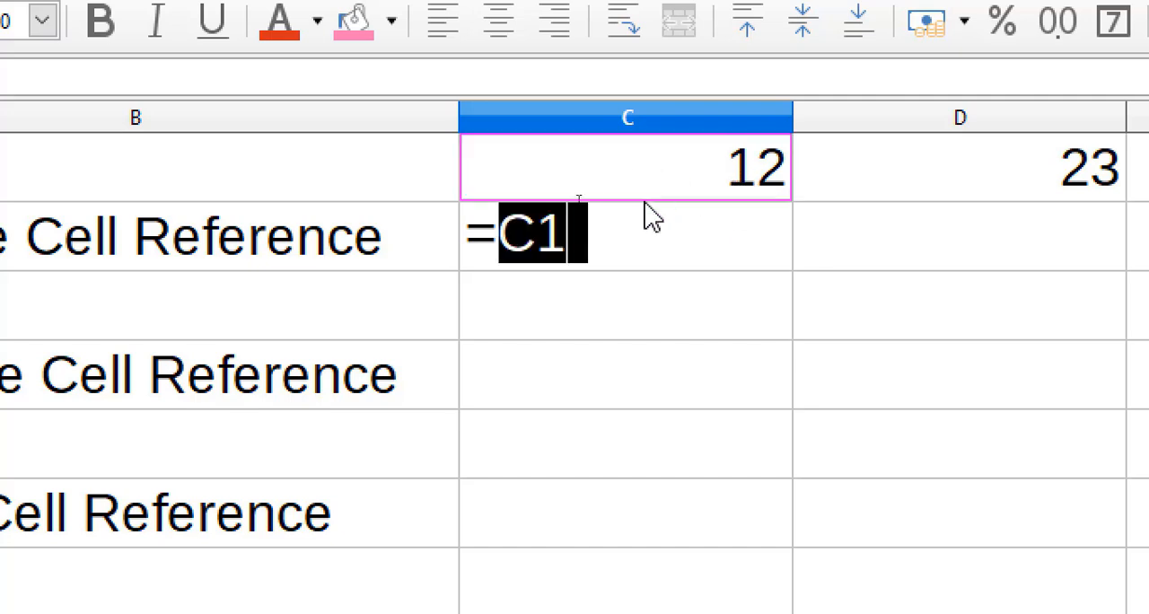
{"action": "left_click", "coordinate": [608, 260]}
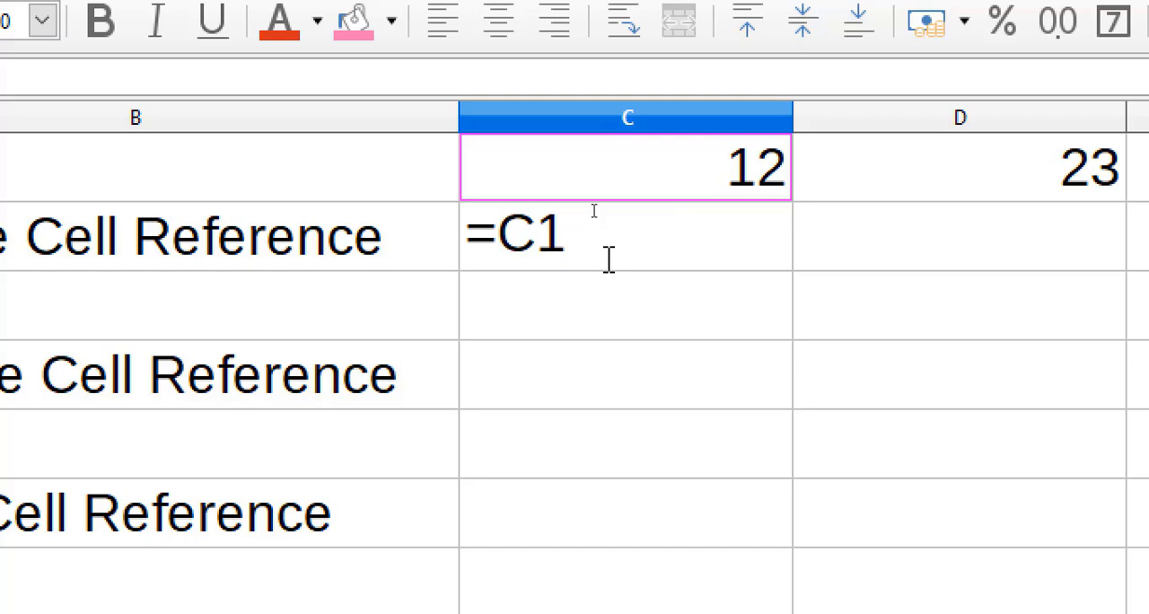
{"action": "type", "text": "="}
{"action": "key", "text": "BackSpace"}
{"action": "type", "text": "+"}
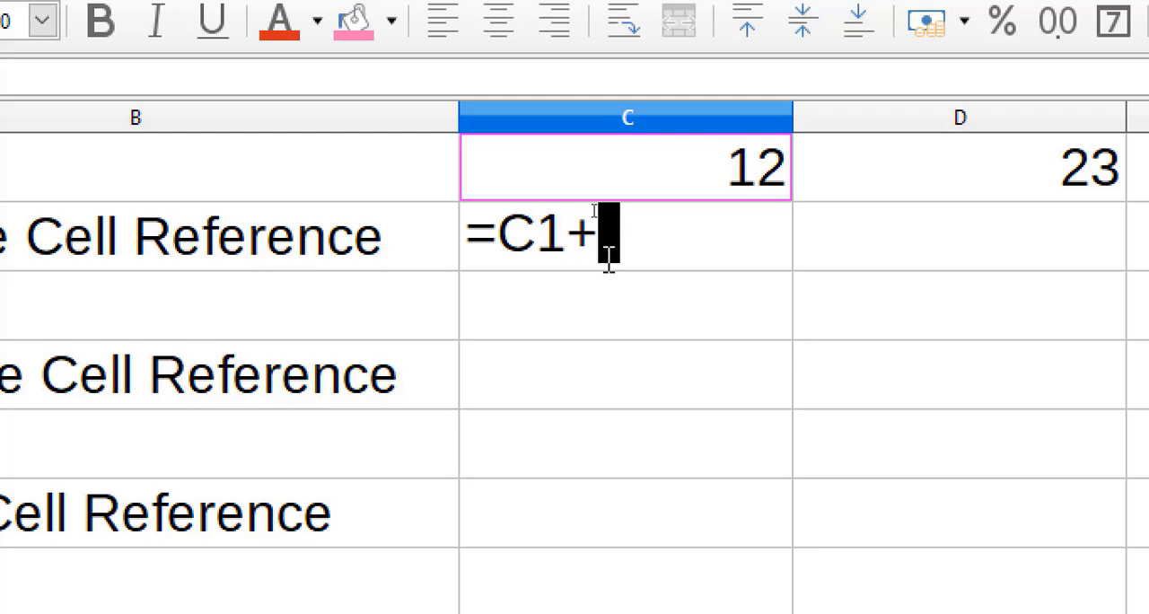
{"action": "left_click", "coordinate": [972, 183]}
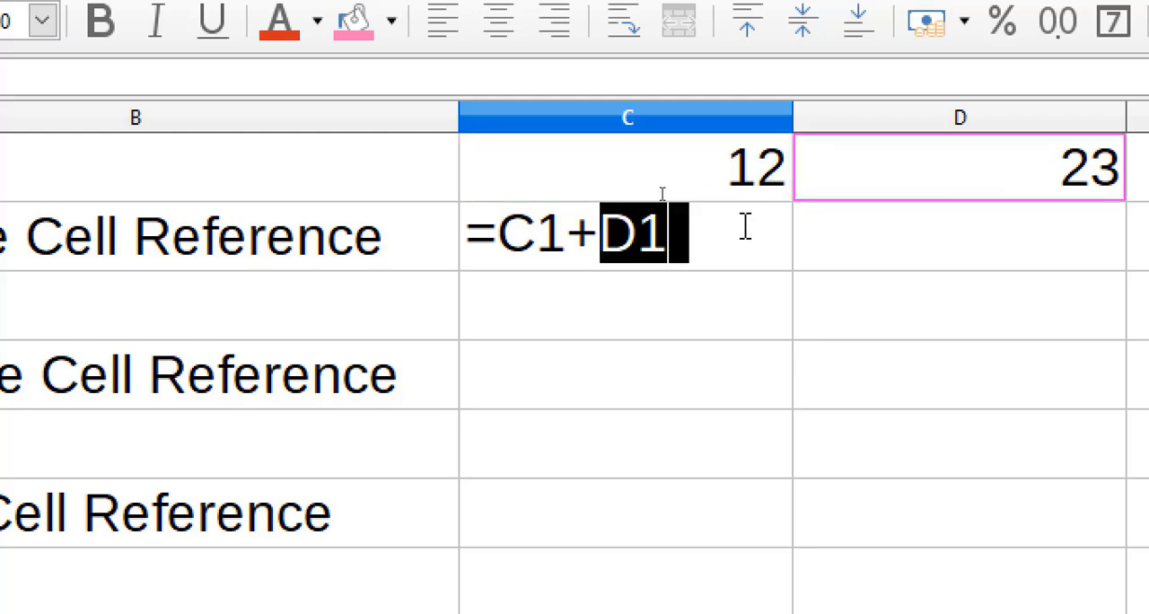
{"action": "key", "text": "Return"}
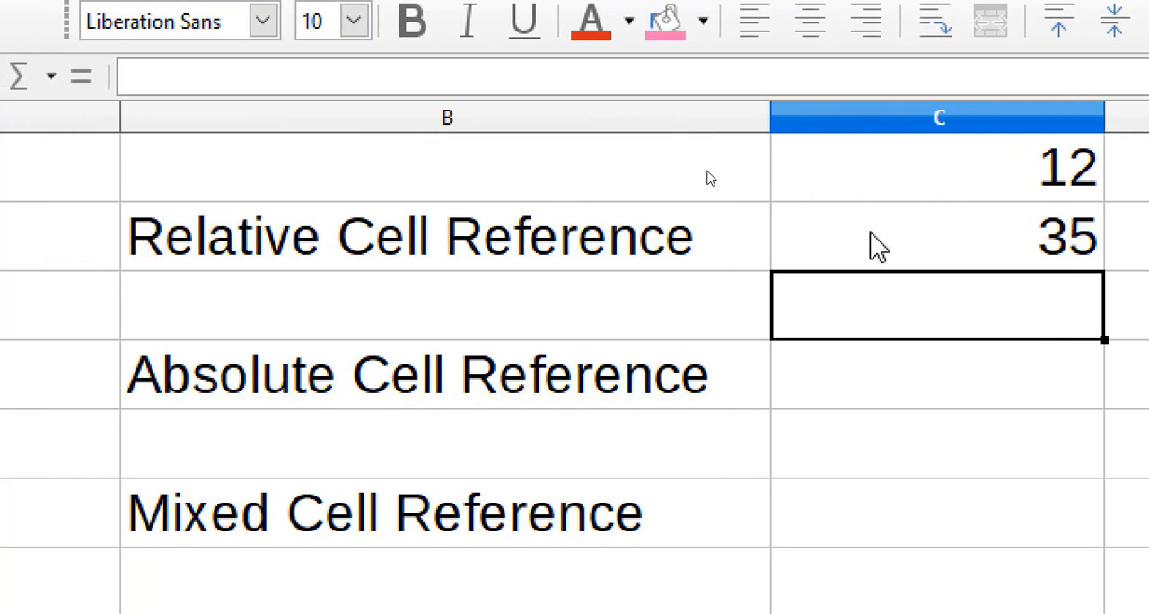
Write c1+d1 as plain text in cell D2 to document the relative-reference formula.
{"action": "left_click", "coordinate": [878, 256]}
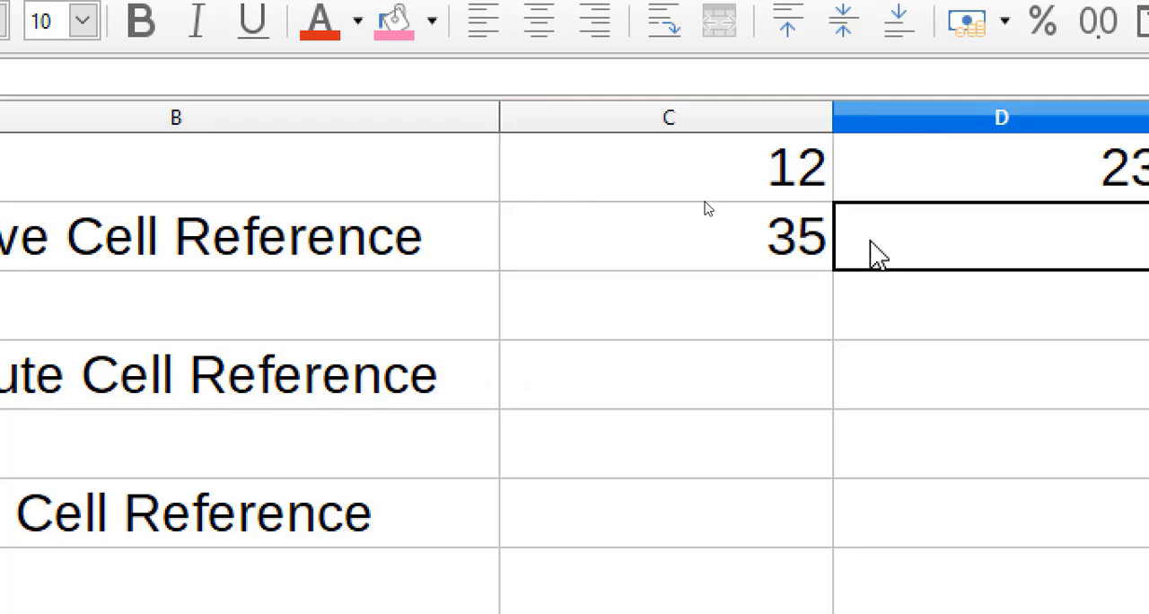
{"action": "left_click", "coordinate": [688, 174]}
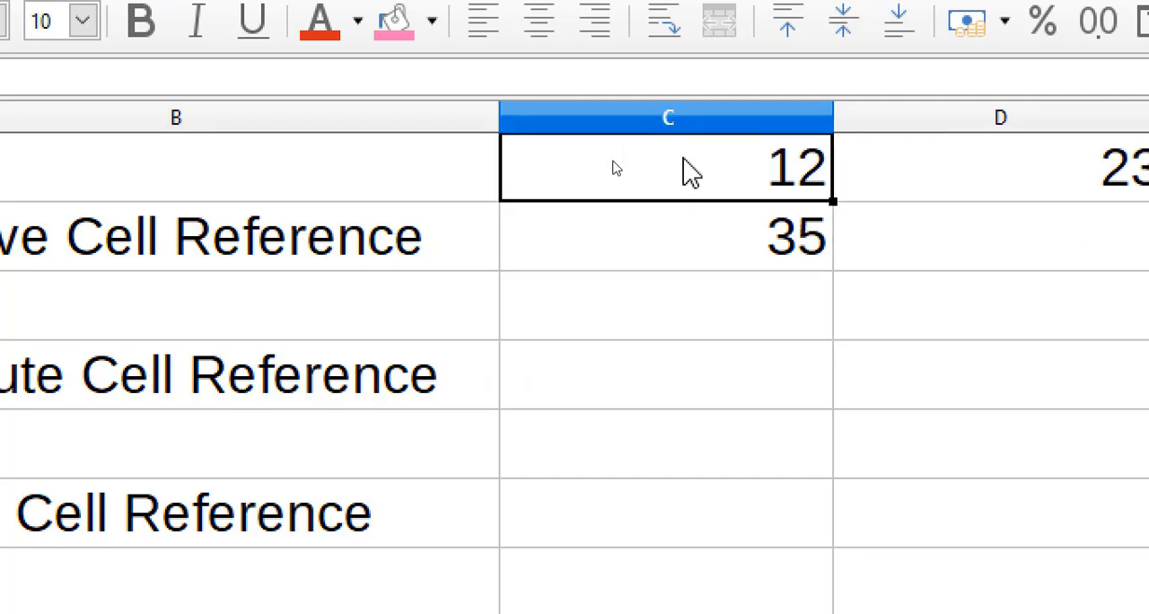
{"action": "left_click", "coordinate": [953, 250]}
{"action": "type", "text": "c1"}
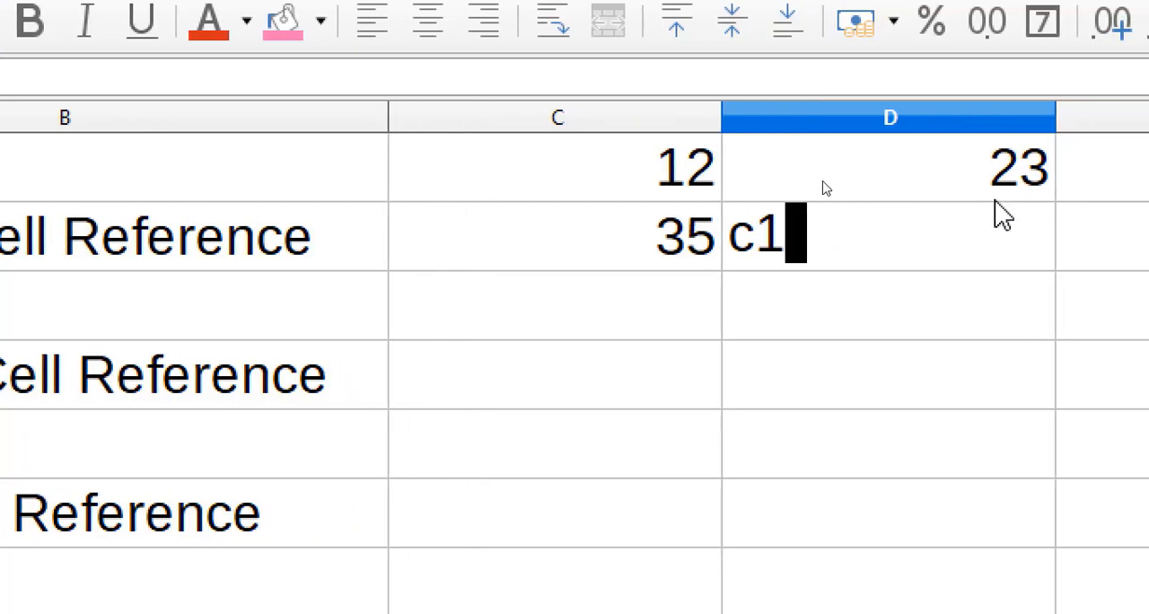
{"action": "type", "text": "+"}
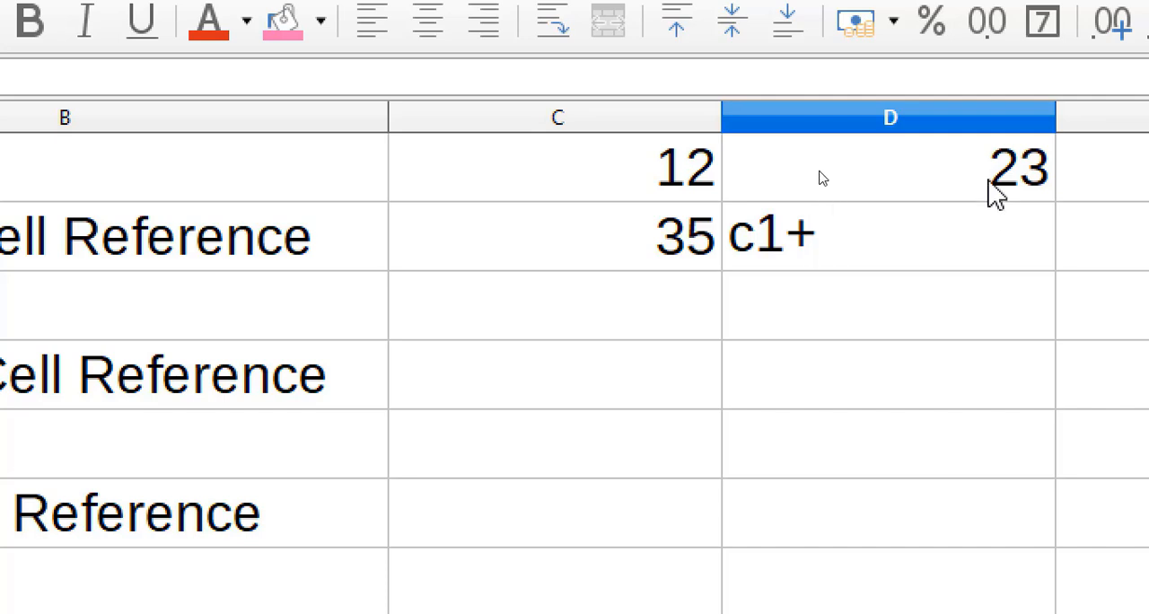
{"action": "type", "text": "d1"}
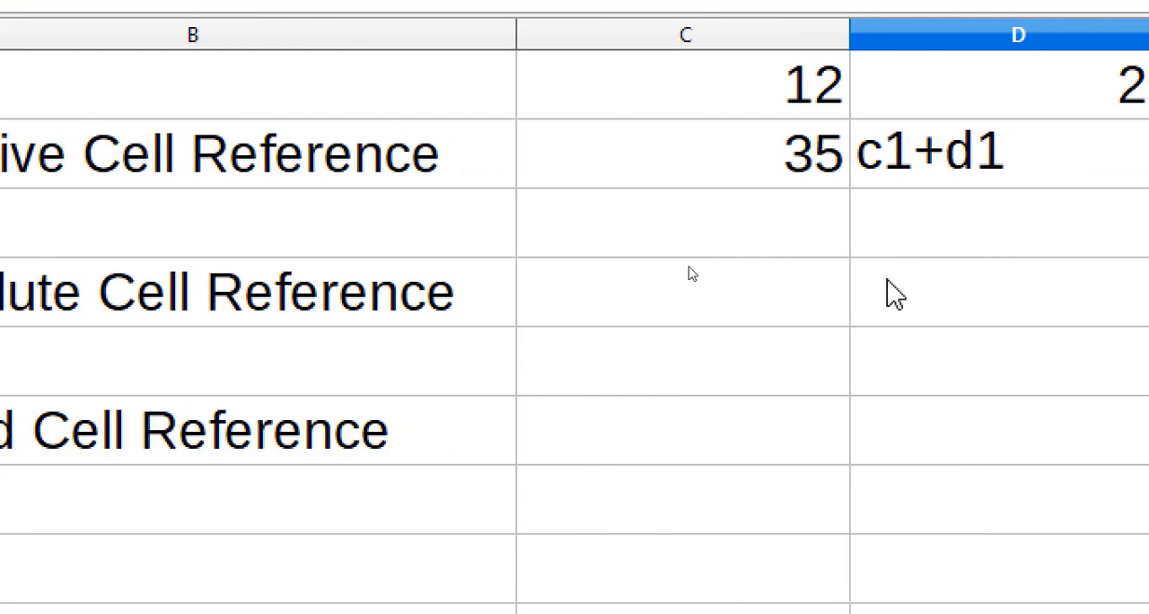
Enter the absolute-reference formula =$C$1+$D$1 in cell C4, beside the Absolute Cell Reference label.
{"action": "left_click", "coordinate": [700, 300]}
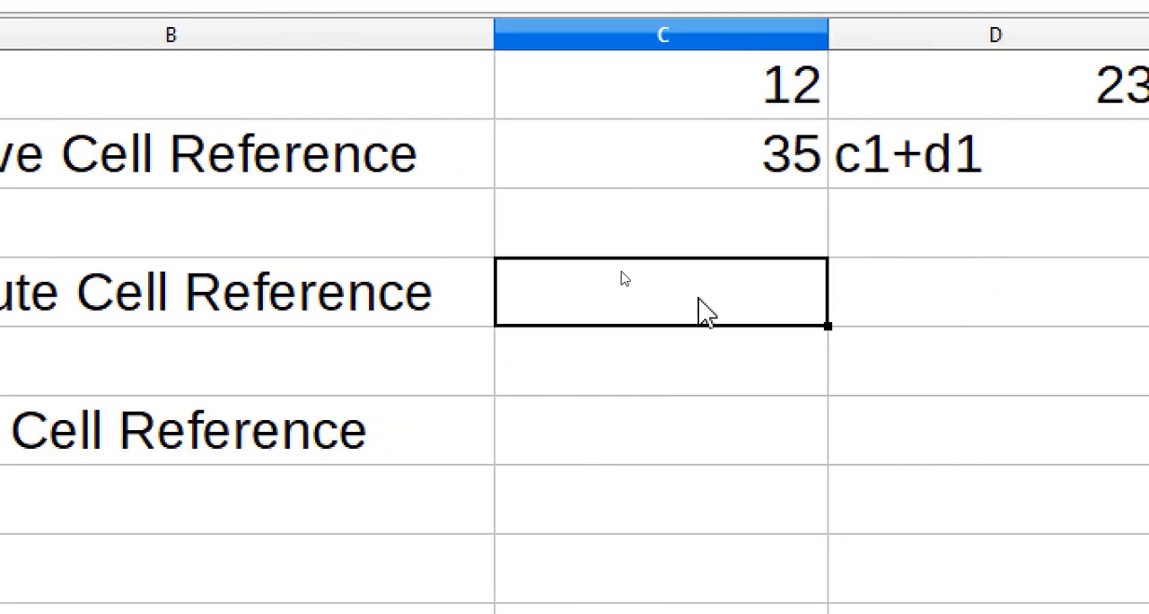
{"action": "double_click", "coordinate": [700, 300]}
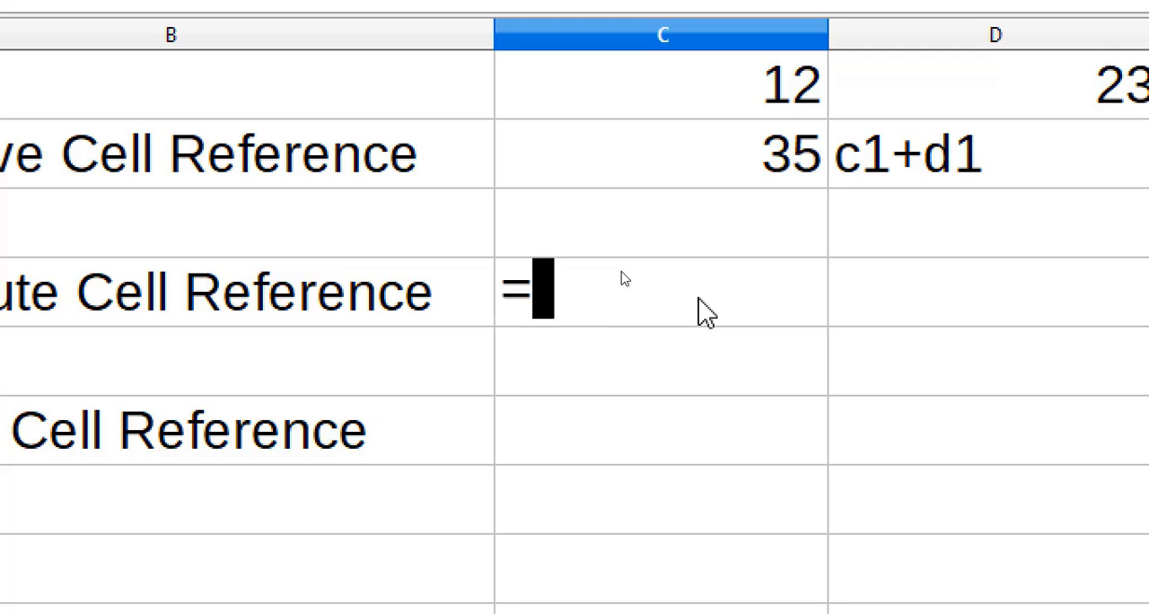
{"action": "type", "text": "=$"}
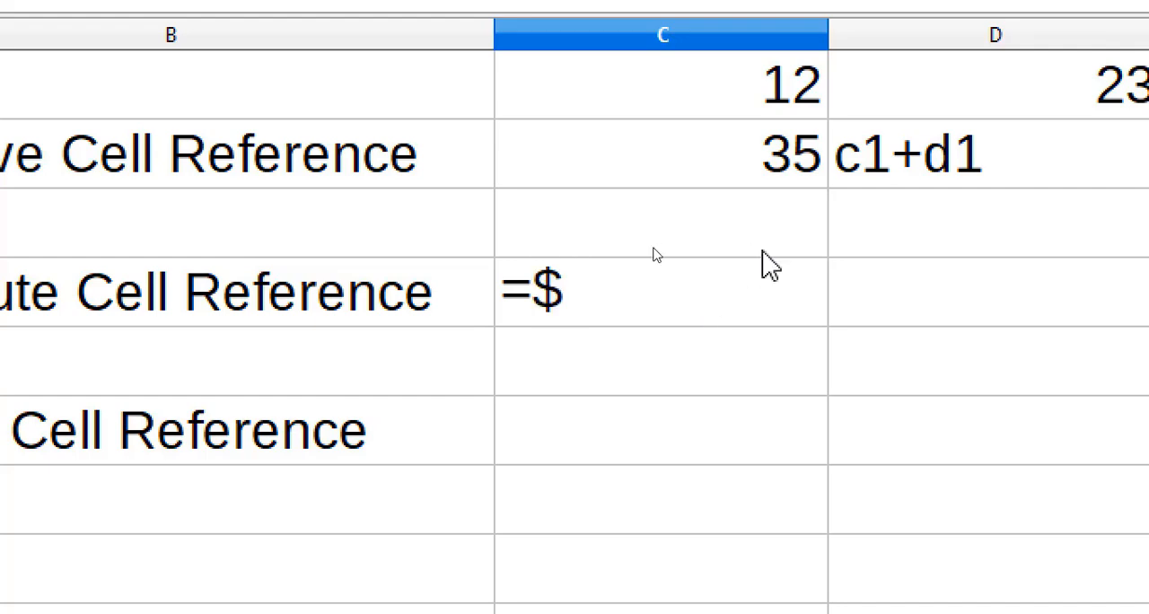
{"action": "type", "text": "c"}
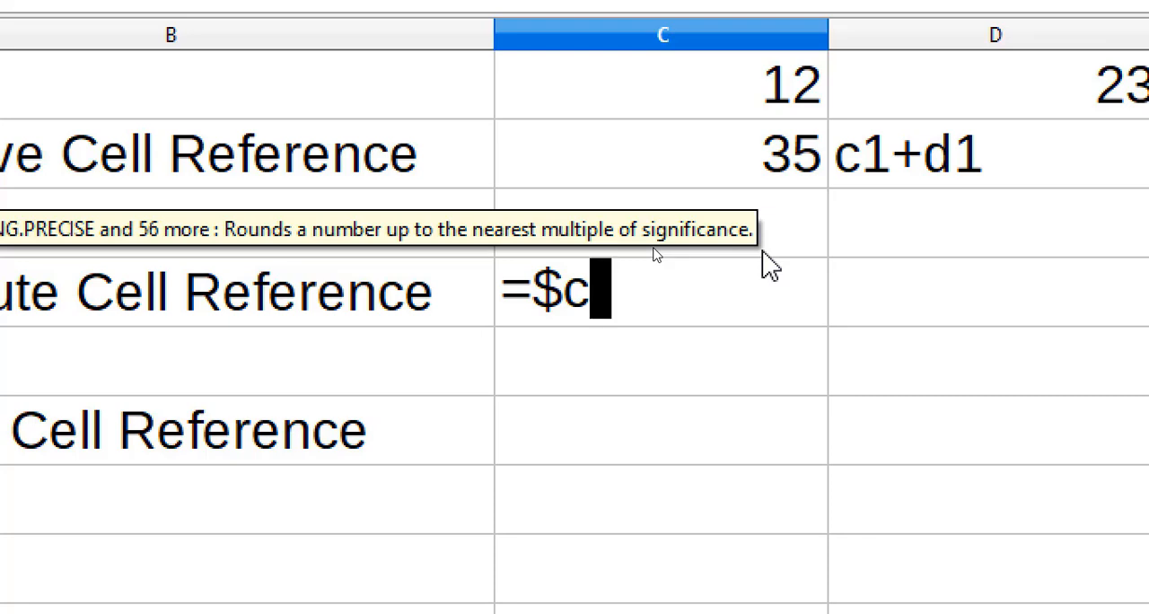
{"action": "type", "text": "$"}
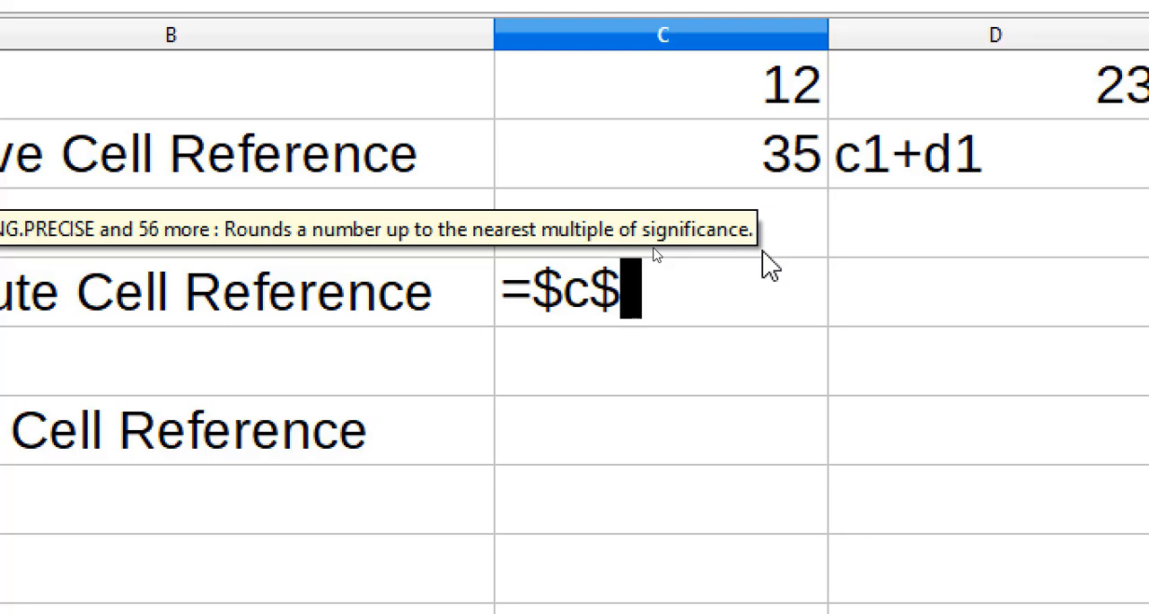
{"action": "type", "text": "1"}
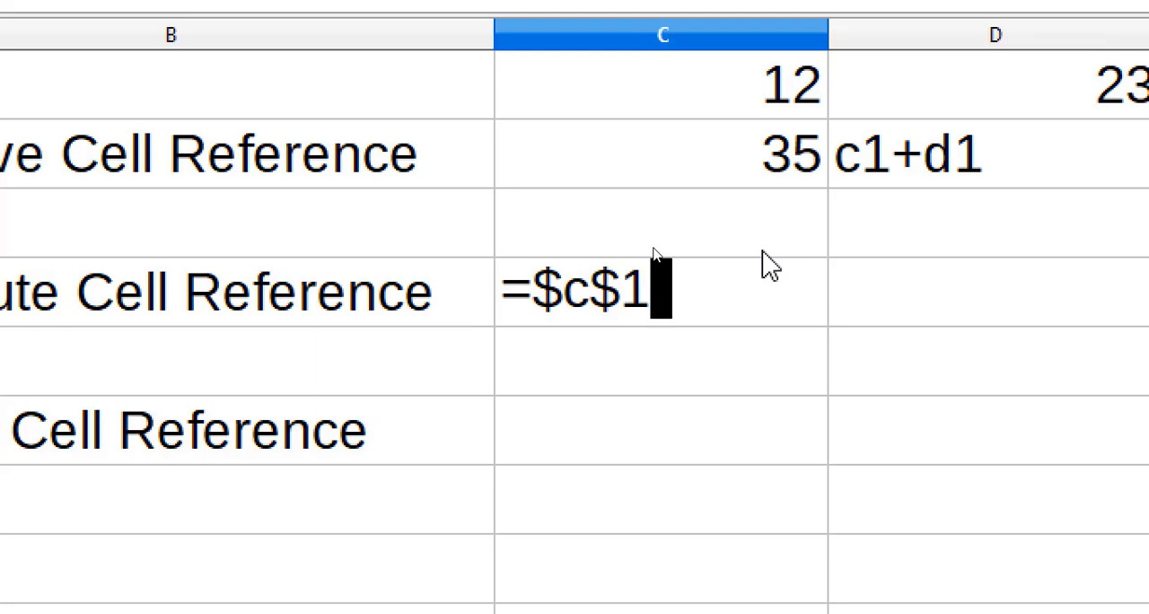
{"action": "left_click", "coordinate": [589, 290]}
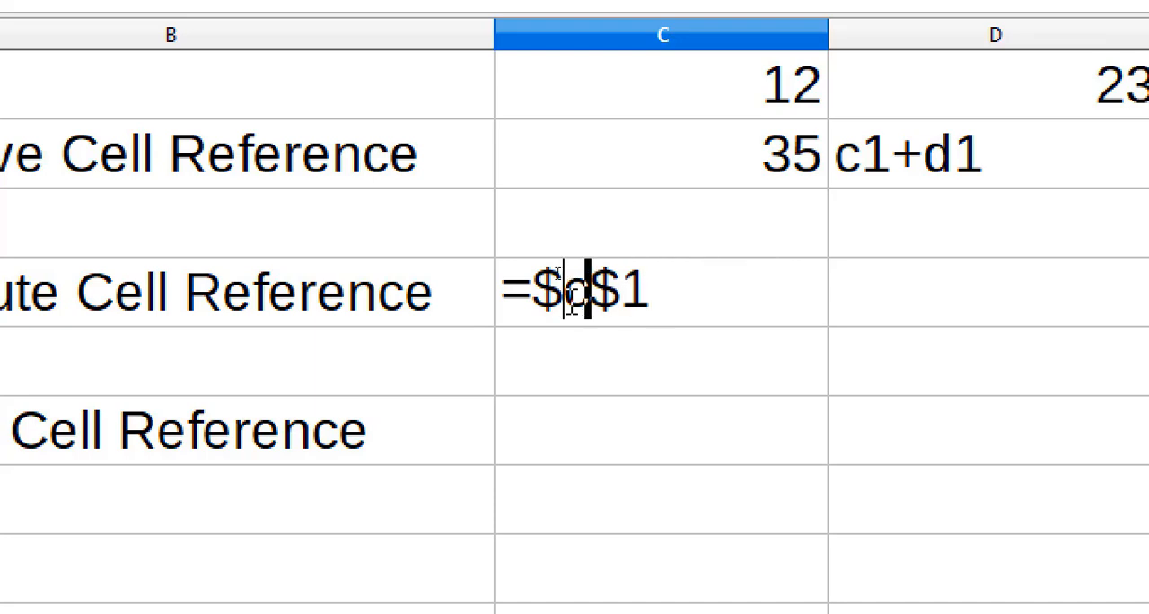
{"action": "left_click", "coordinate": [624, 295]}
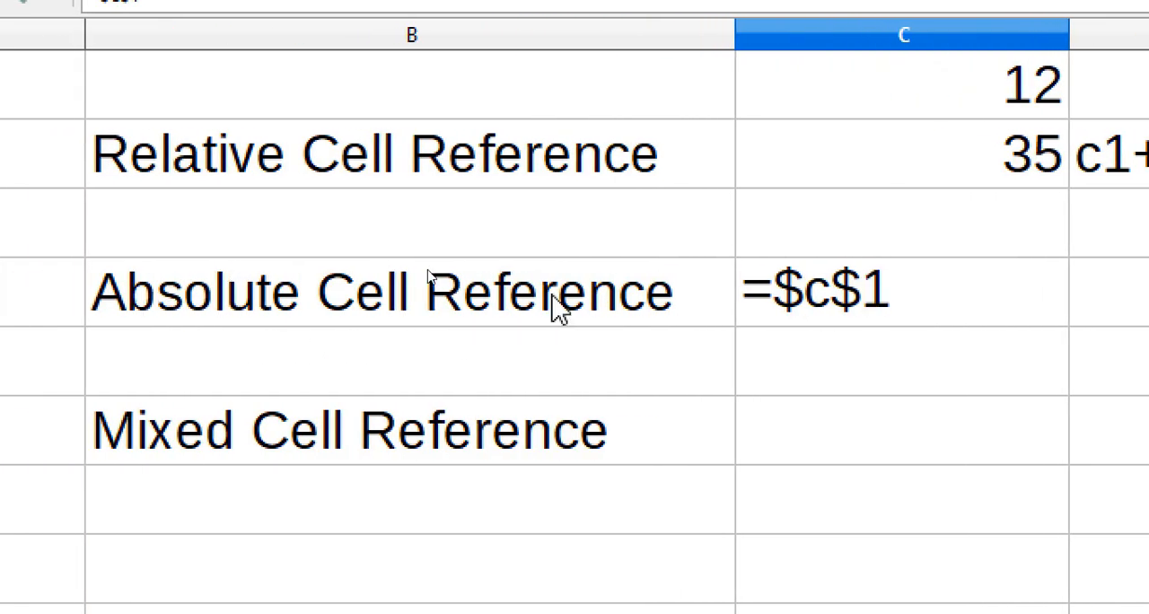
{"action": "left_click", "coordinate": [954, 278]}
{"action": "type", "text": "+"}
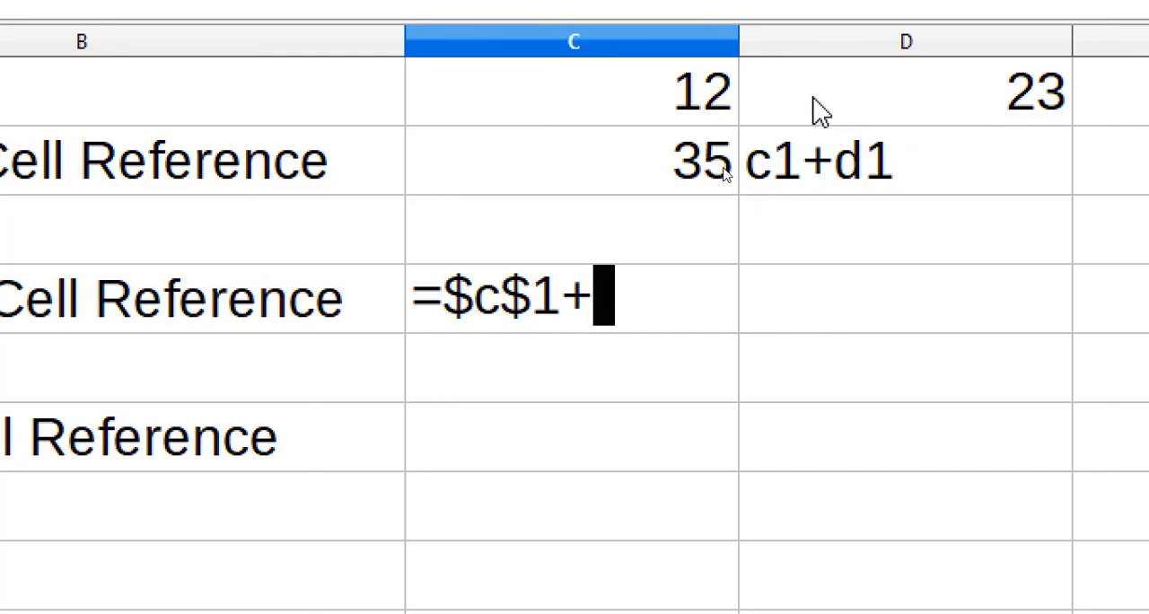
{"action": "type", "text": "$d"}
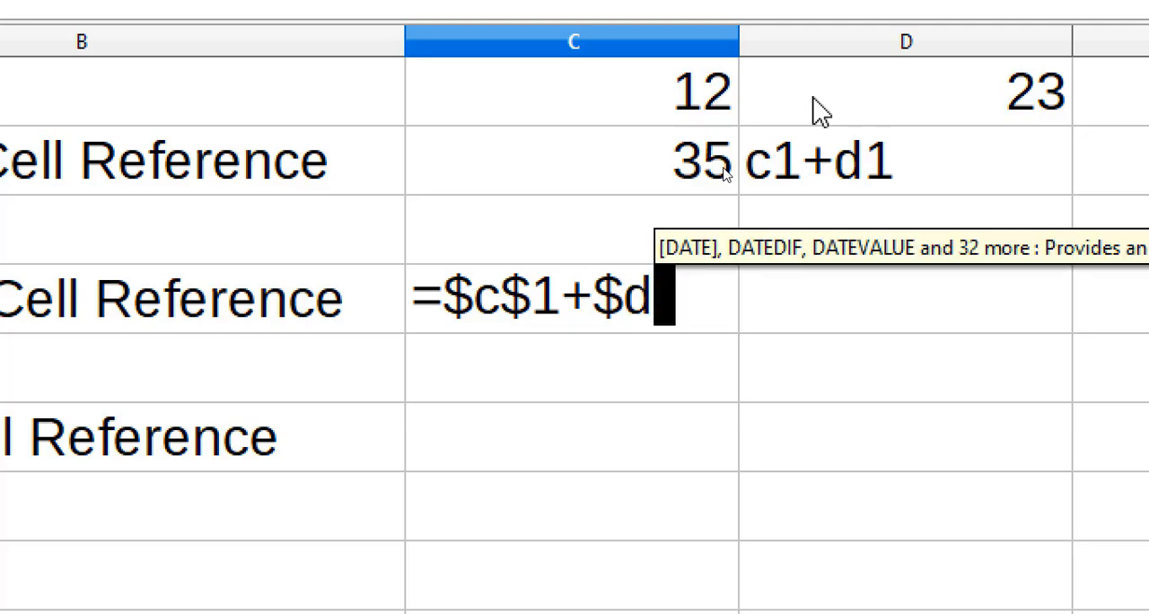
{"action": "type", "text": "$"}
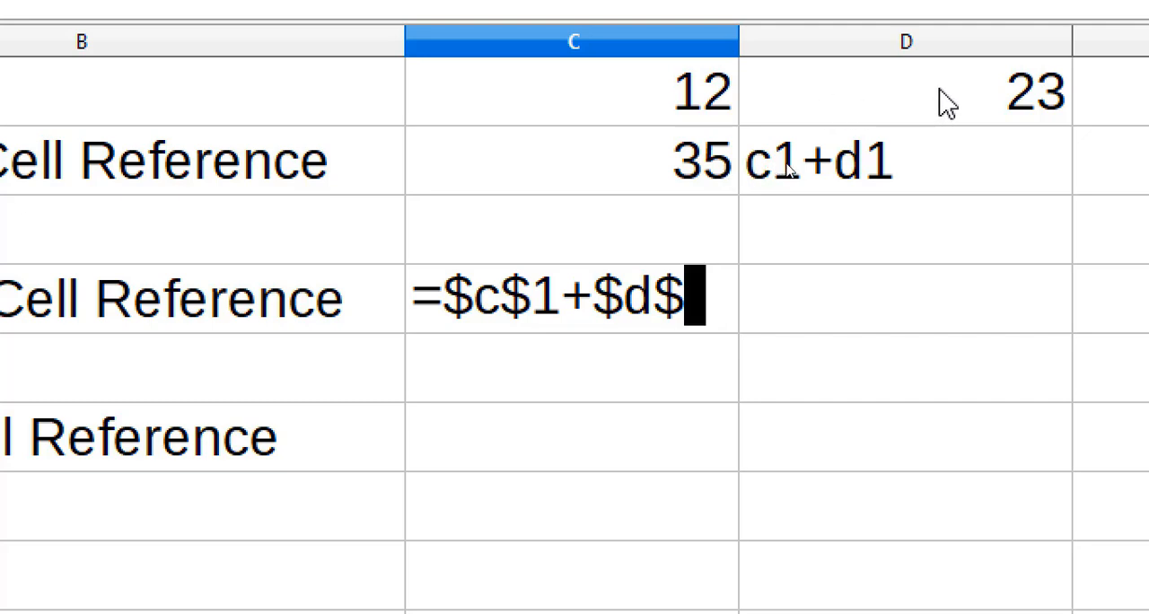
{"action": "type", "text": "1"}
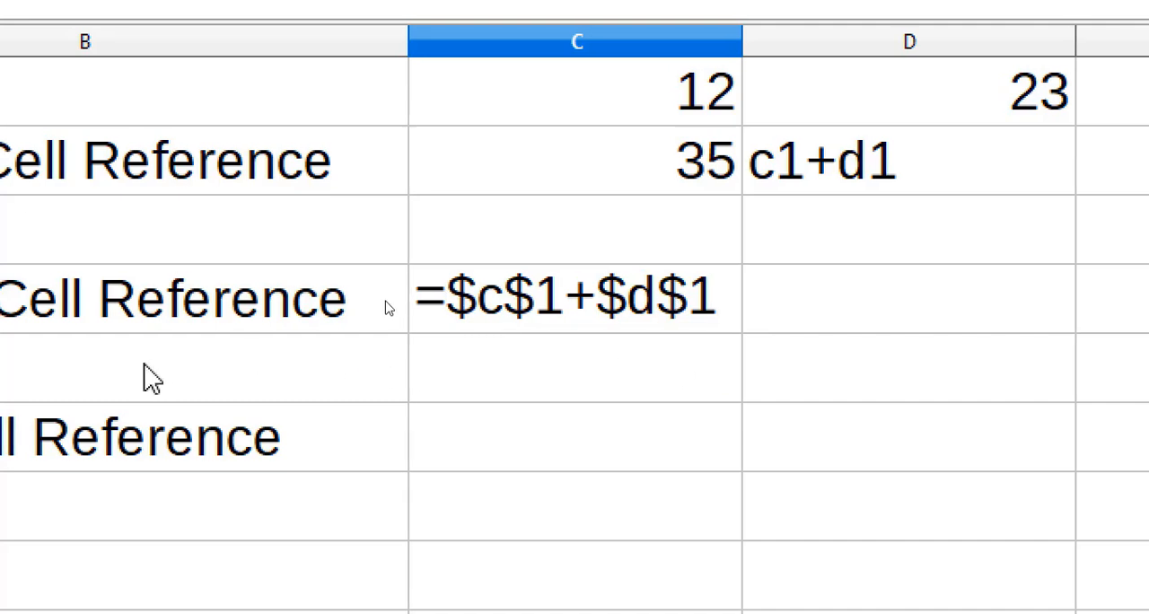
{"action": "key", "text": "Return"}
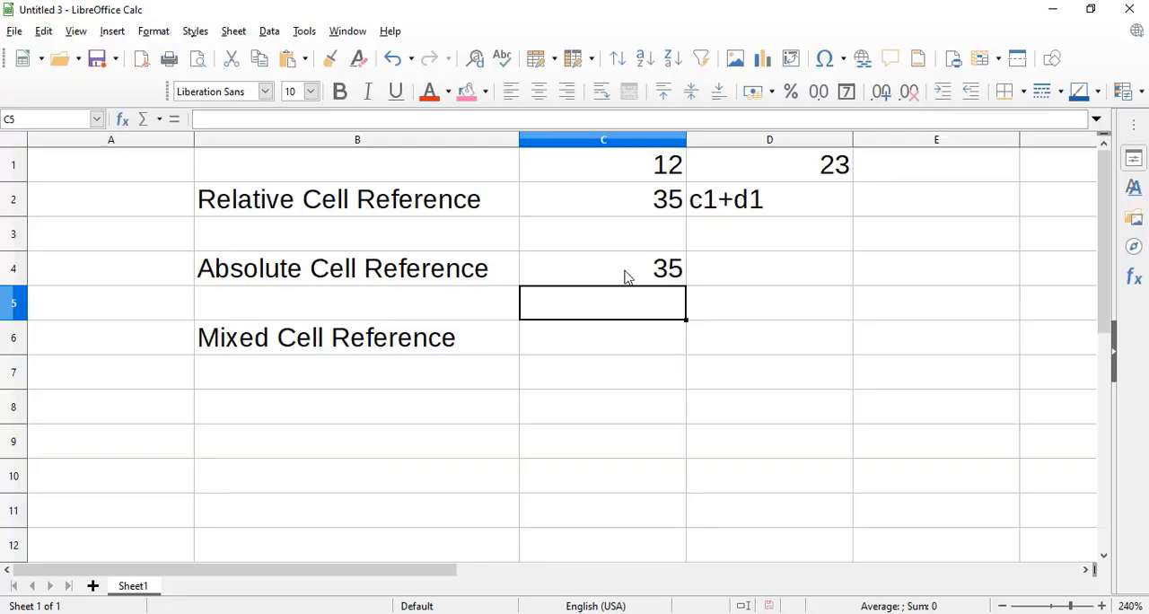
{"action": "left_click", "coordinate": [627, 276]}
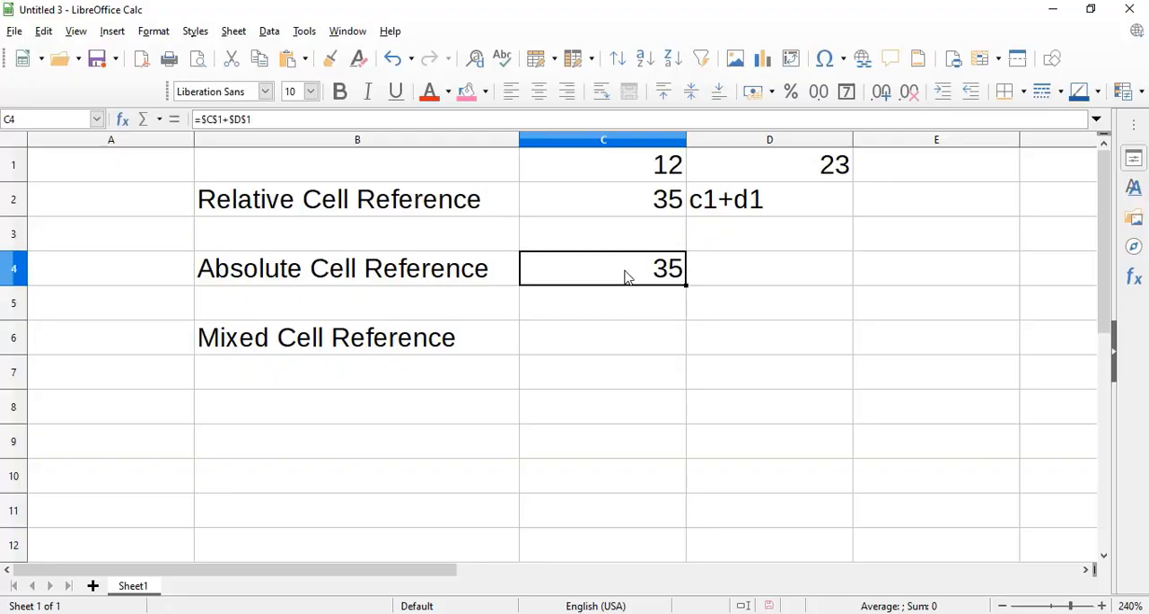
Write $c$1+$d$1 as plain text in cell D4 to document the absolute-reference formula.
{"action": "left_click", "coordinate": [697, 265]}
{"action": "type", "text": "$"}
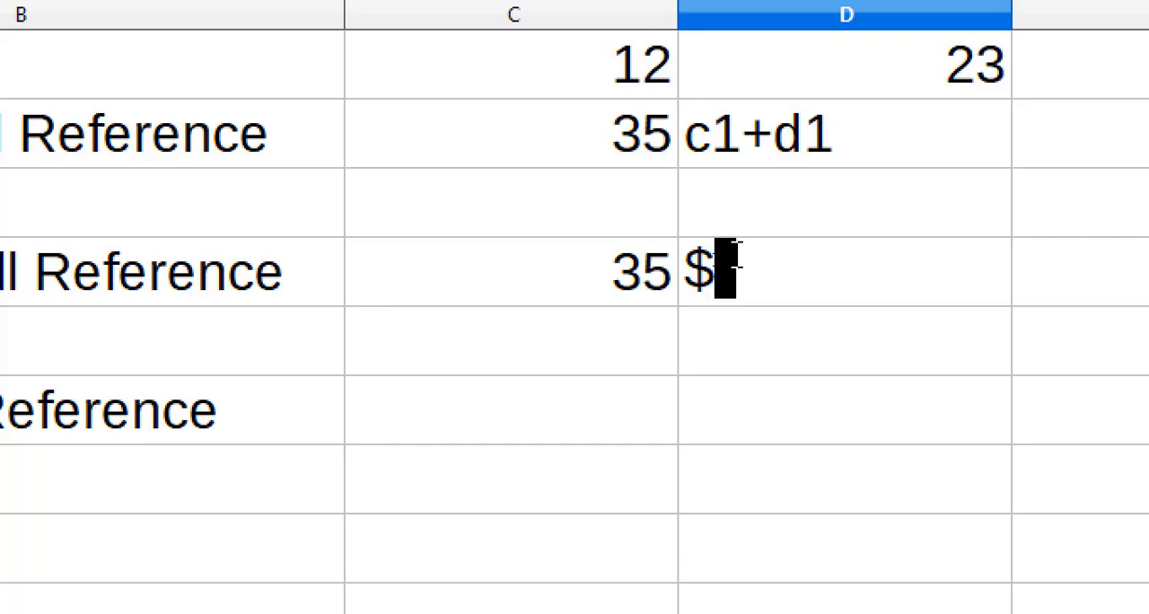
{"action": "type", "text": "c$"}
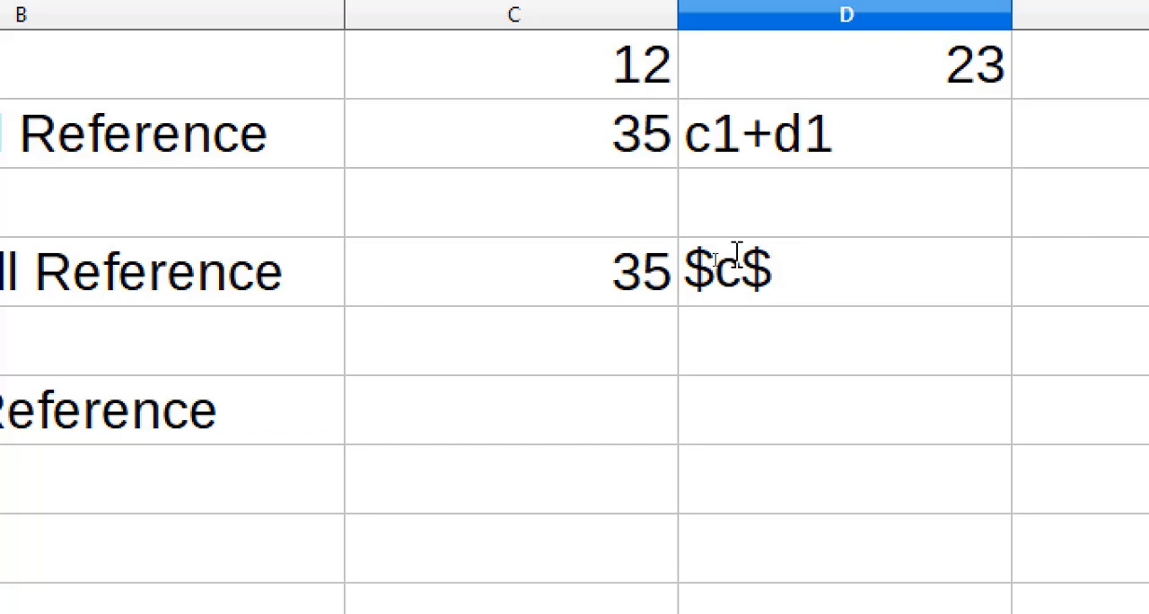
{"action": "type", "text": "1+"}
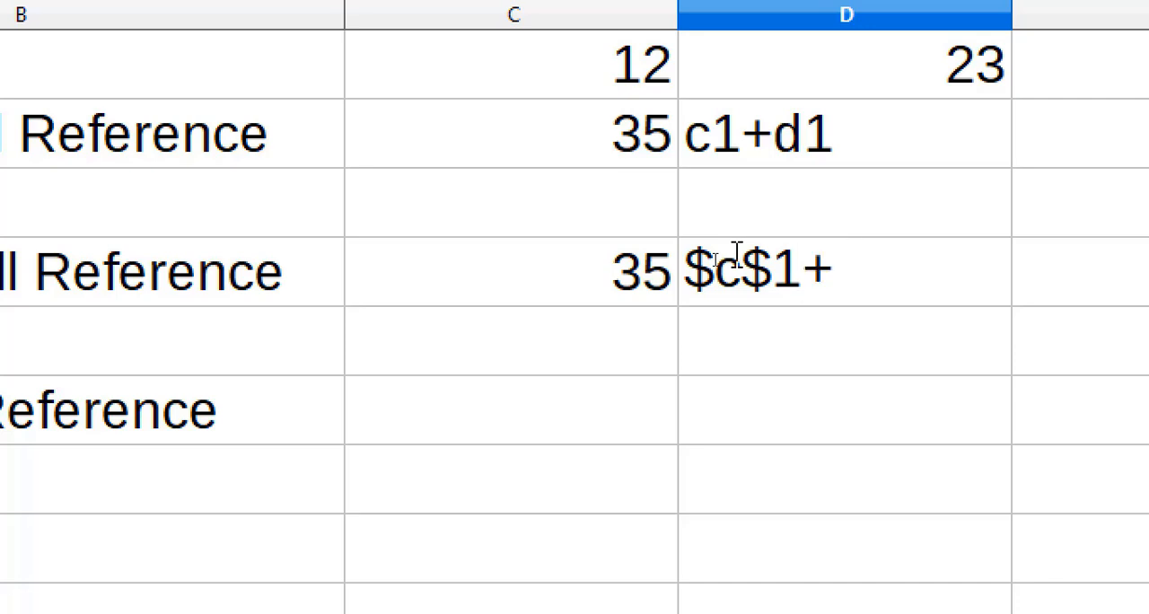
{"action": "type", "text": "$"}
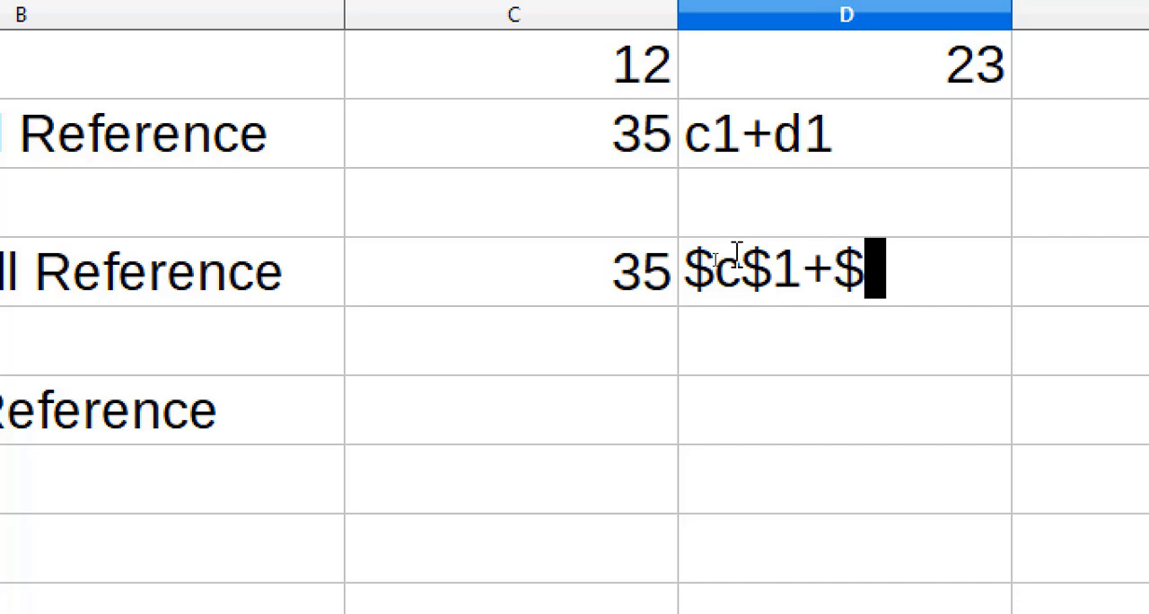
{"action": "type", "text": "d"}
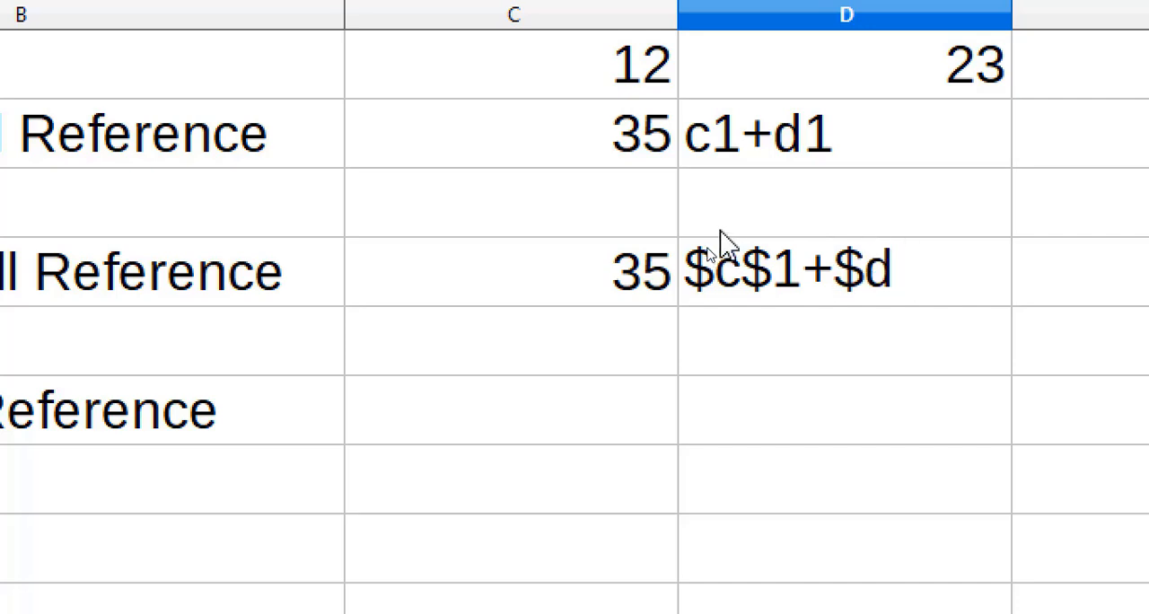
{"action": "type", "text": "$1"}
{"action": "left_click", "coordinate": [779, 136]}
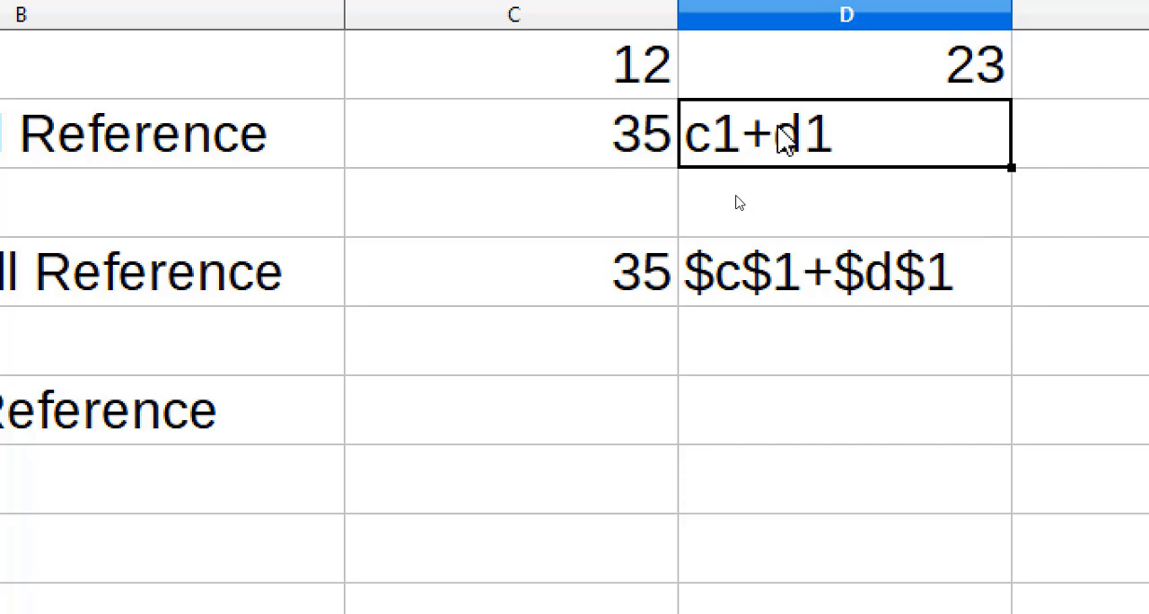
{"action": "left_click", "coordinate": [777, 293]}
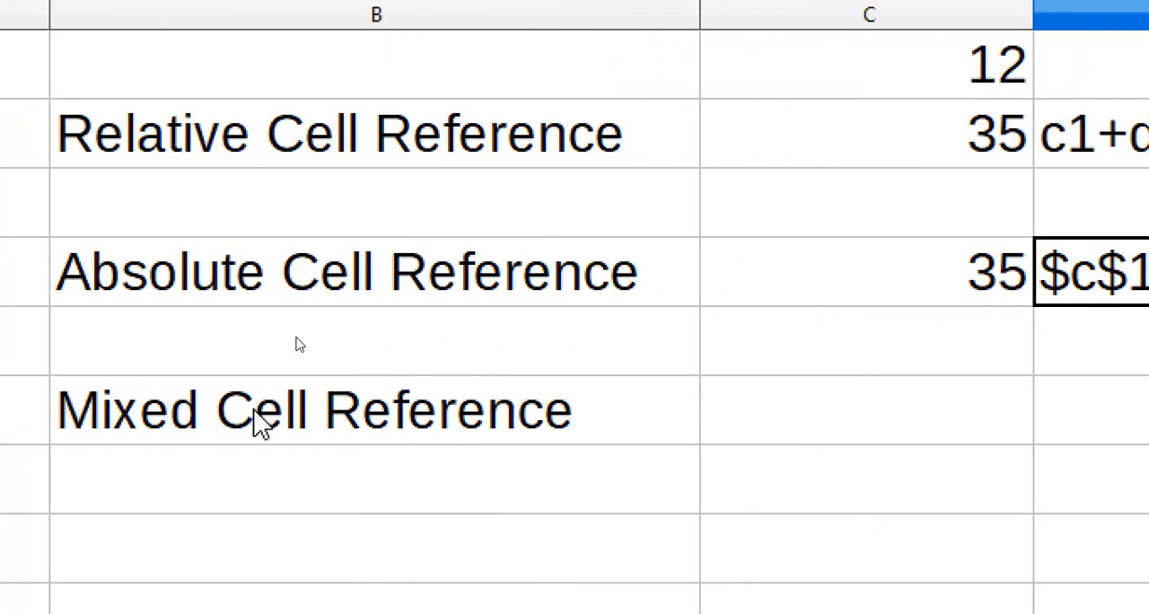
Enter the mixed-reference formula =$c1+d$1 in cell C6, beside the Mixed Cell Reference label.
{"action": "left_click", "coordinate": [896, 421]}
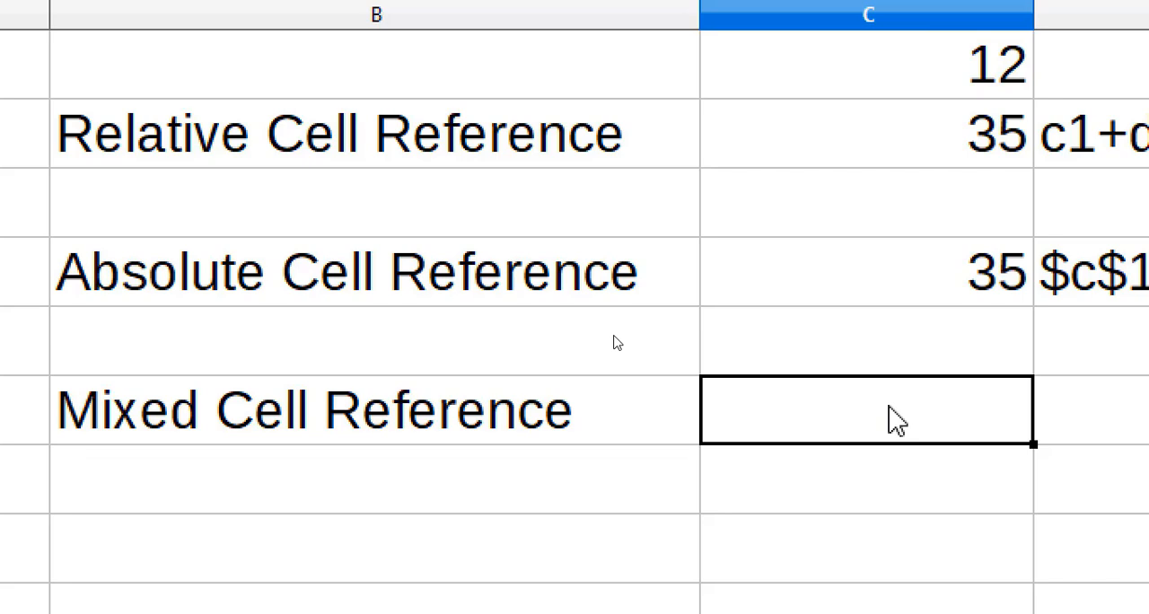
{"action": "type", "text": "="}
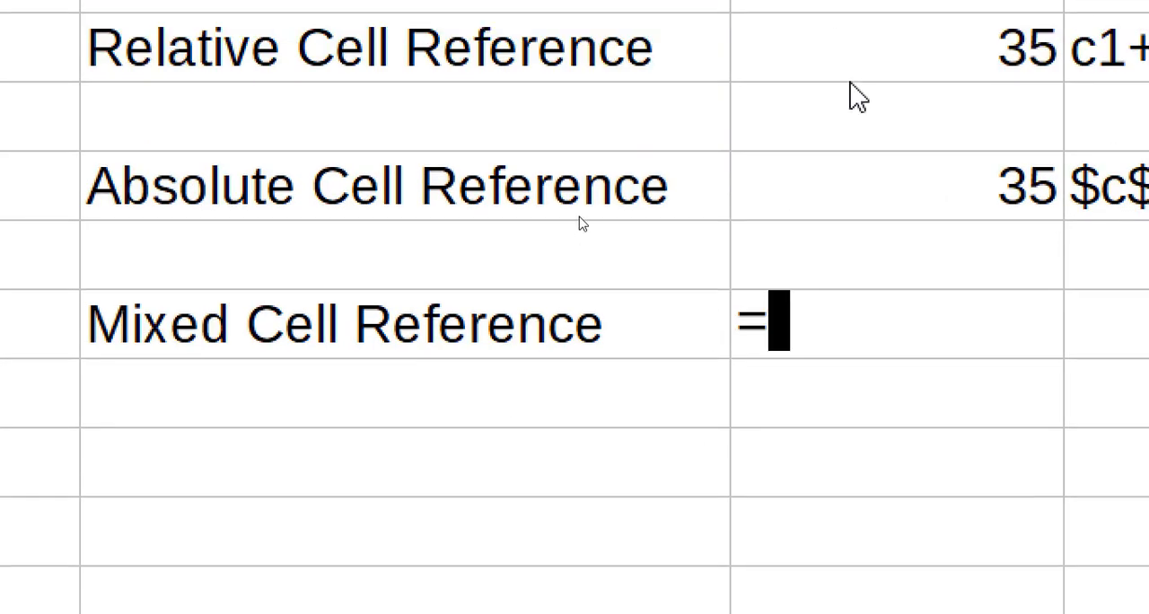
{"action": "type", "text": "$"}
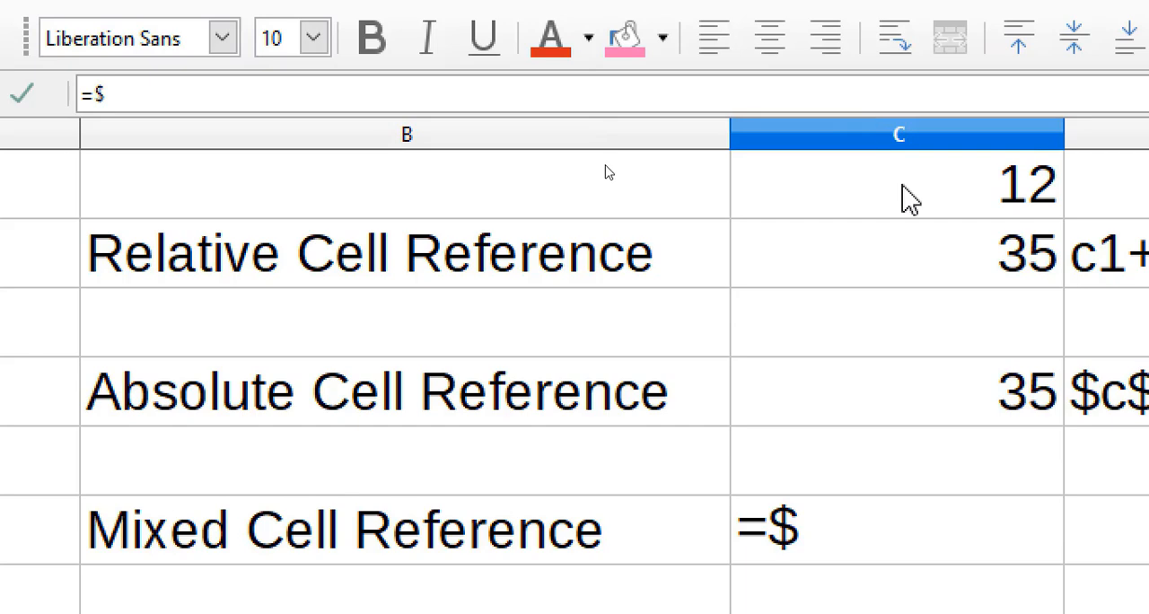
{"action": "type", "text": "c"}
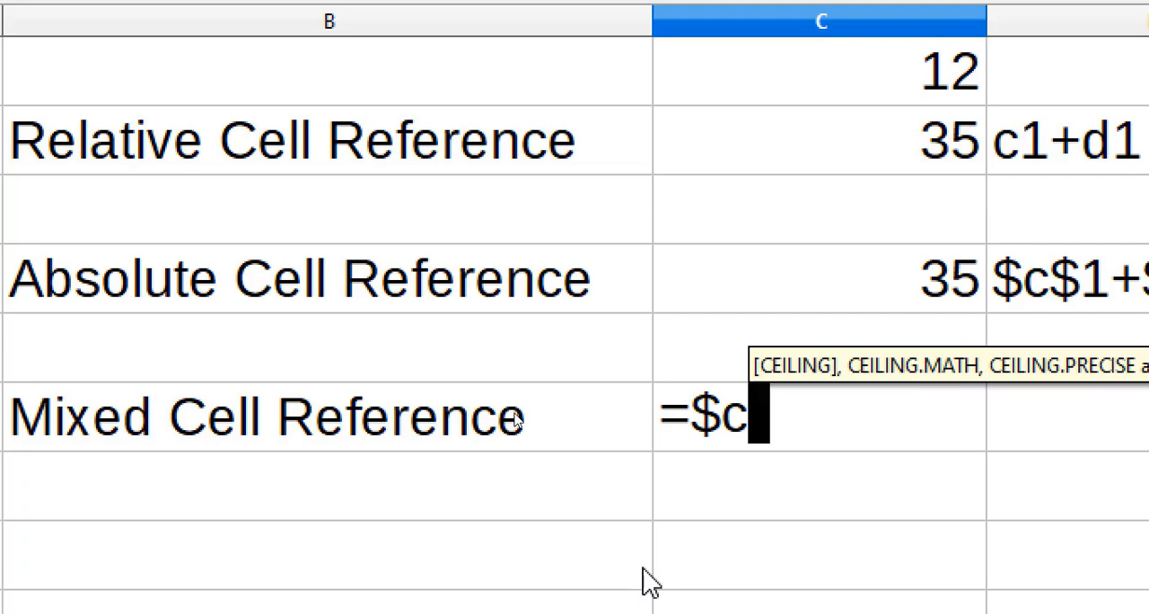
{"action": "type", "text": "1"}
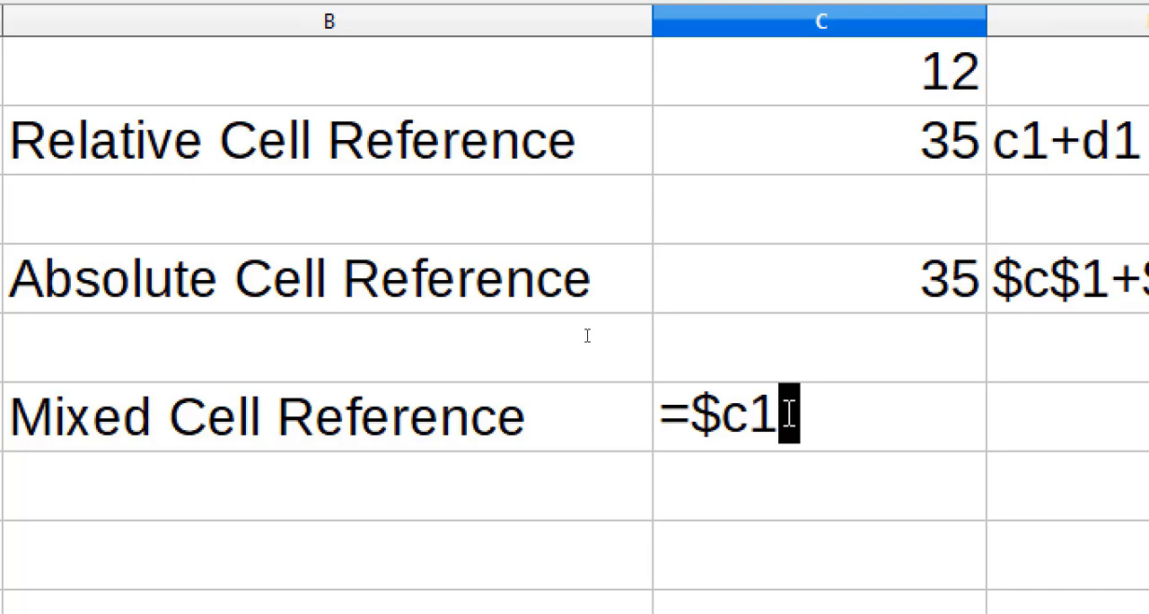
{"action": "type", "text": "+"}
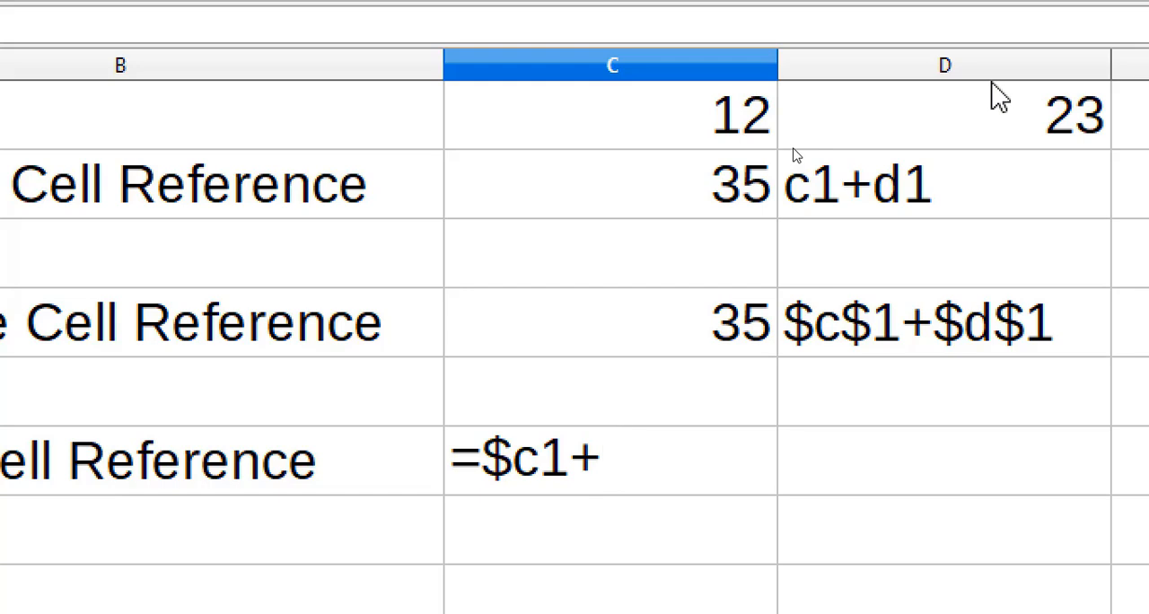
{"action": "type", "text": "d"}
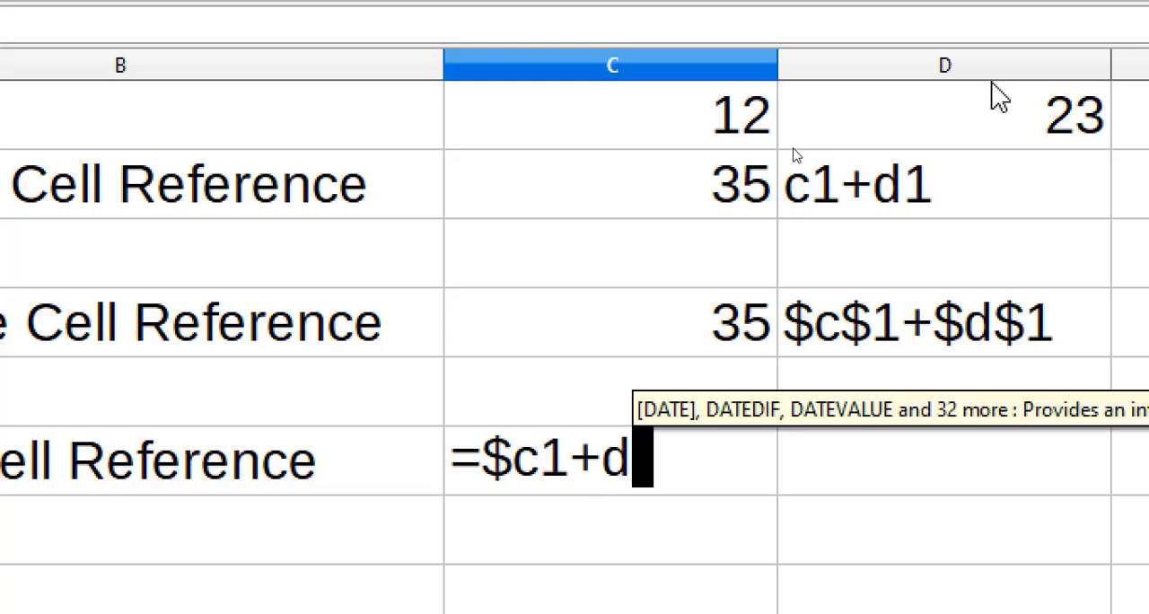
{"action": "type", "text": "$"}
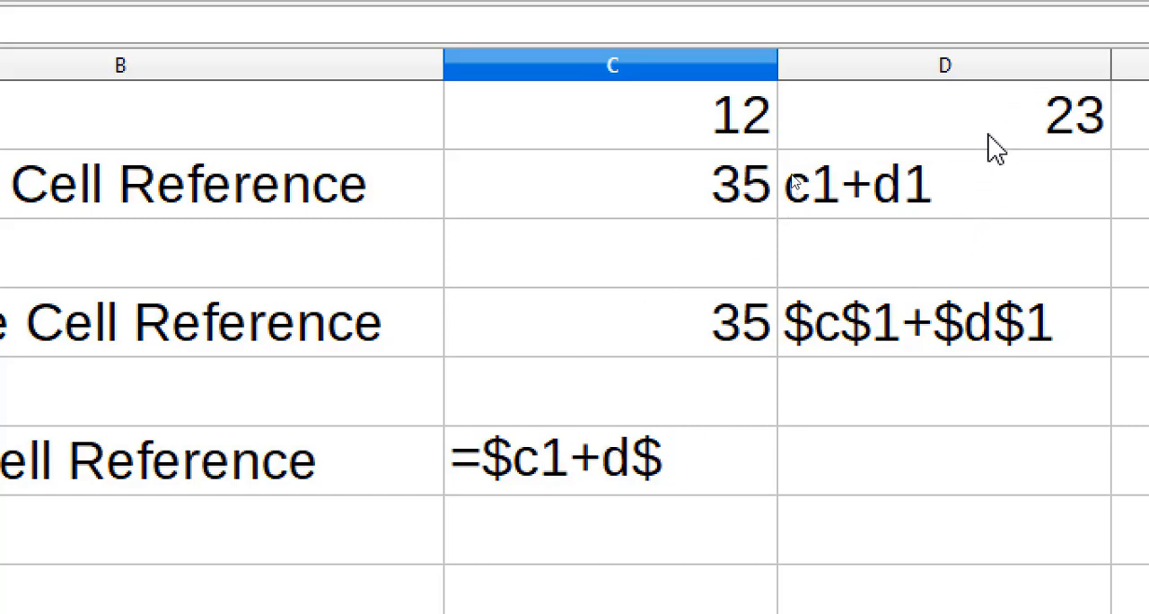
{"action": "type", "text": "1"}
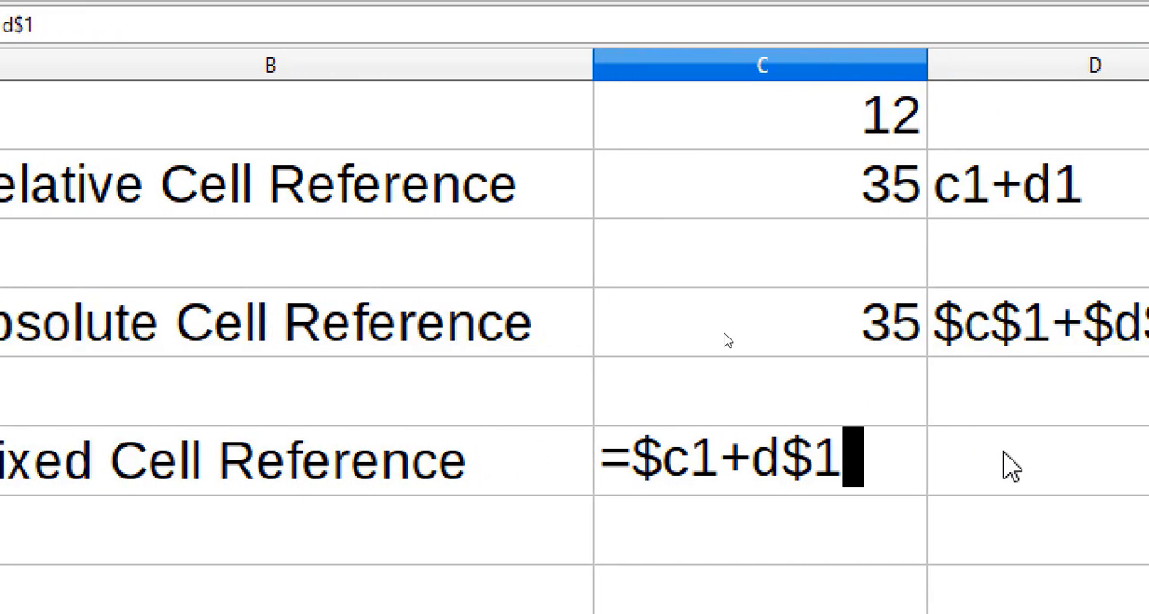
{"action": "key", "text": "Return"}
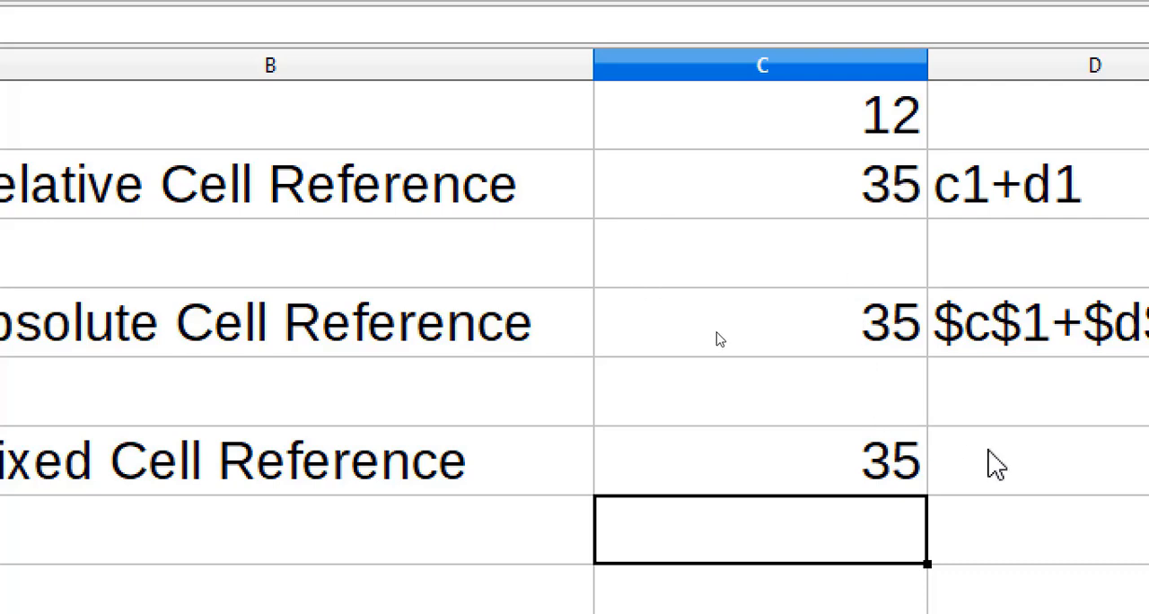
Write $c1+d$1 as plain text in cell D6 to document the mixed-reference formula.
{"action": "left_click", "coordinate": [995, 465]}
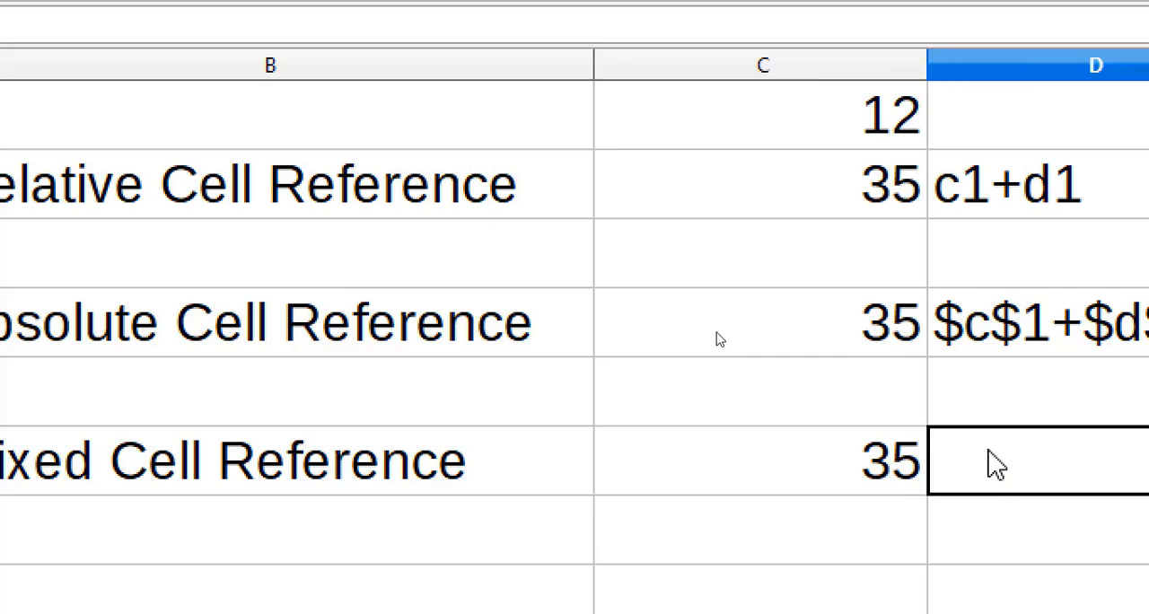
{"action": "type", "text": "$"}
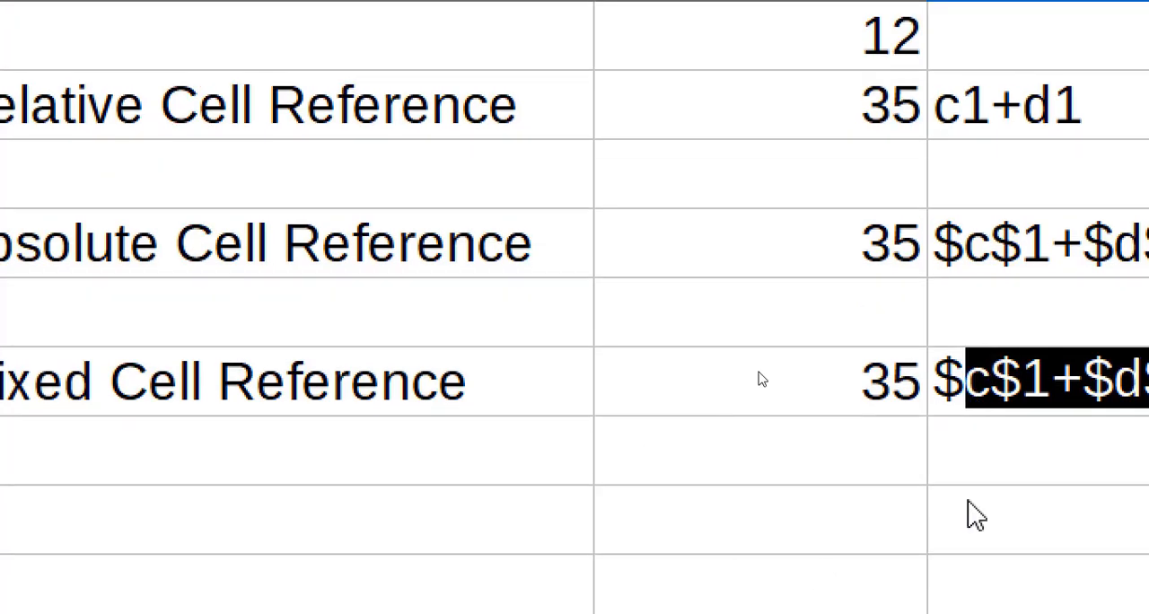
{"action": "type", "text": "c"}
{"action": "key", "text": "BackSpace"}
{"action": "key", "text": "BackSpace"}
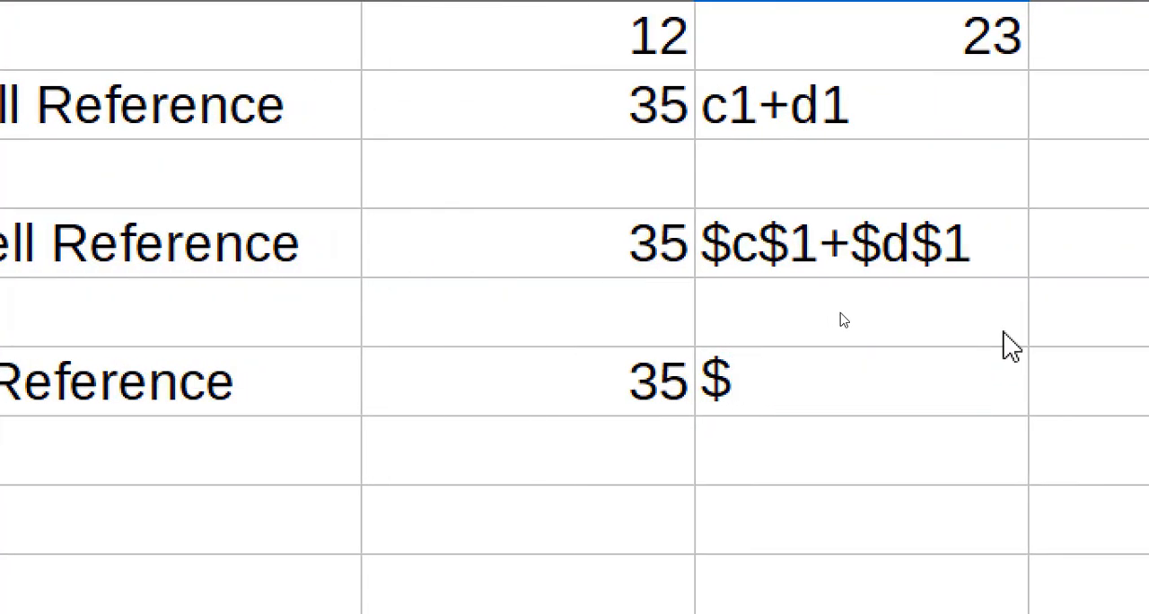
{"action": "type", "text": "c"}
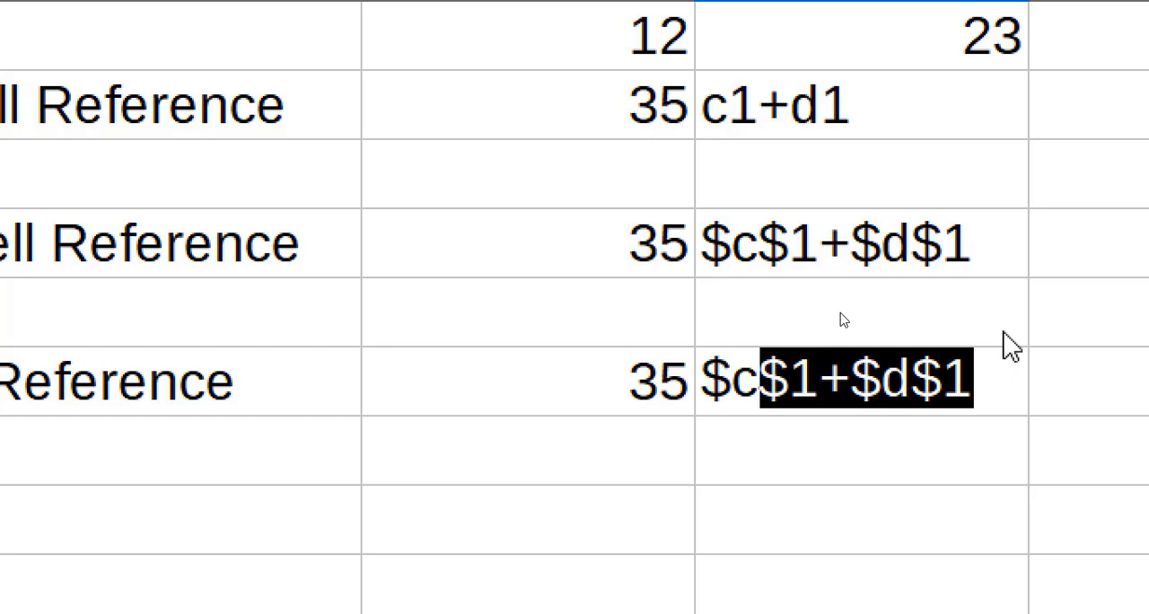
{"action": "type", "text": "1"}
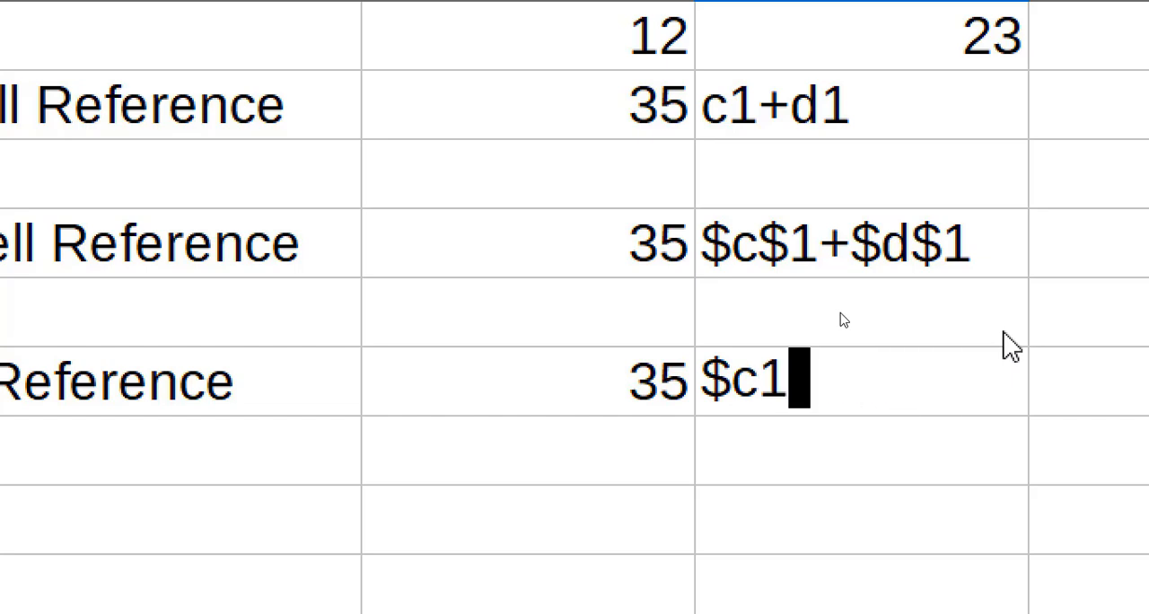
{"action": "type", "text": "+"}
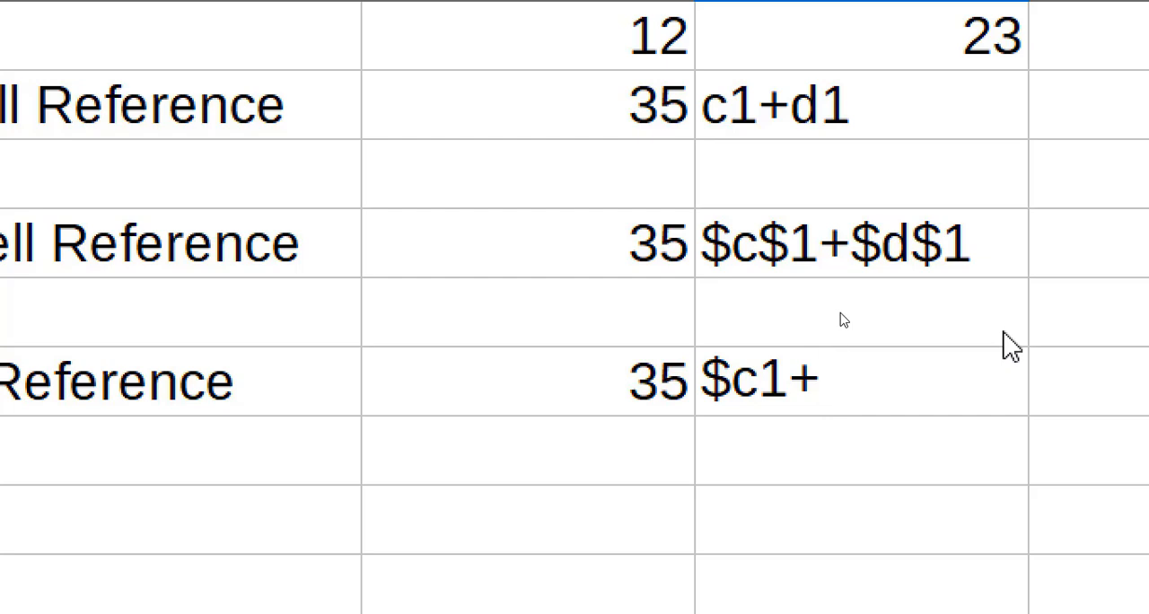
{"action": "type", "text": "d$1"}
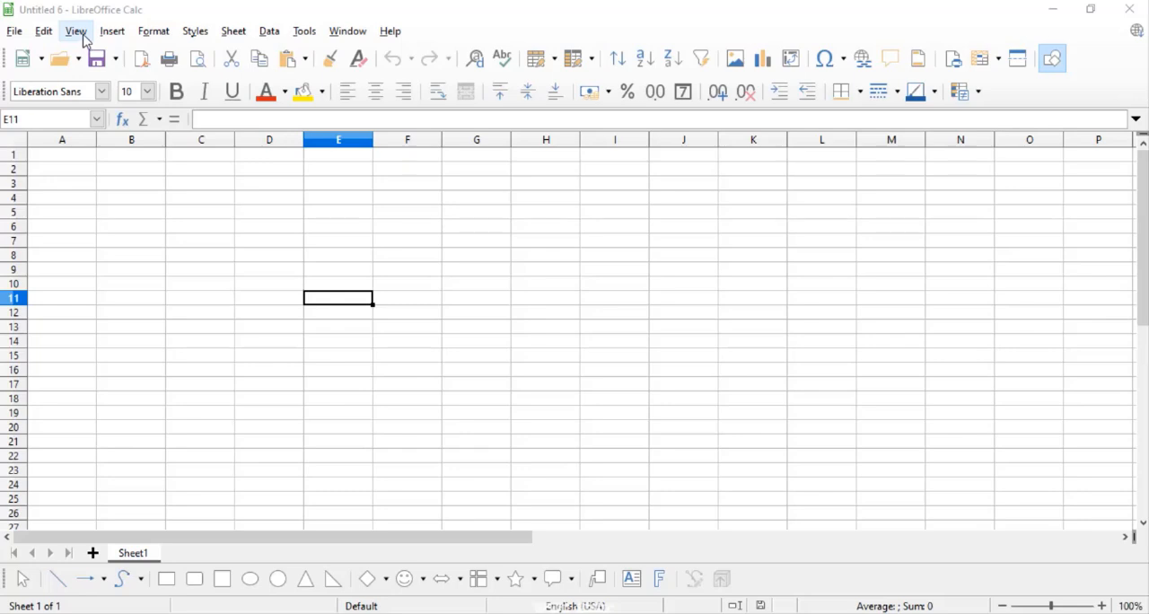
{"action": "left_click", "coordinate": [77, 31]}
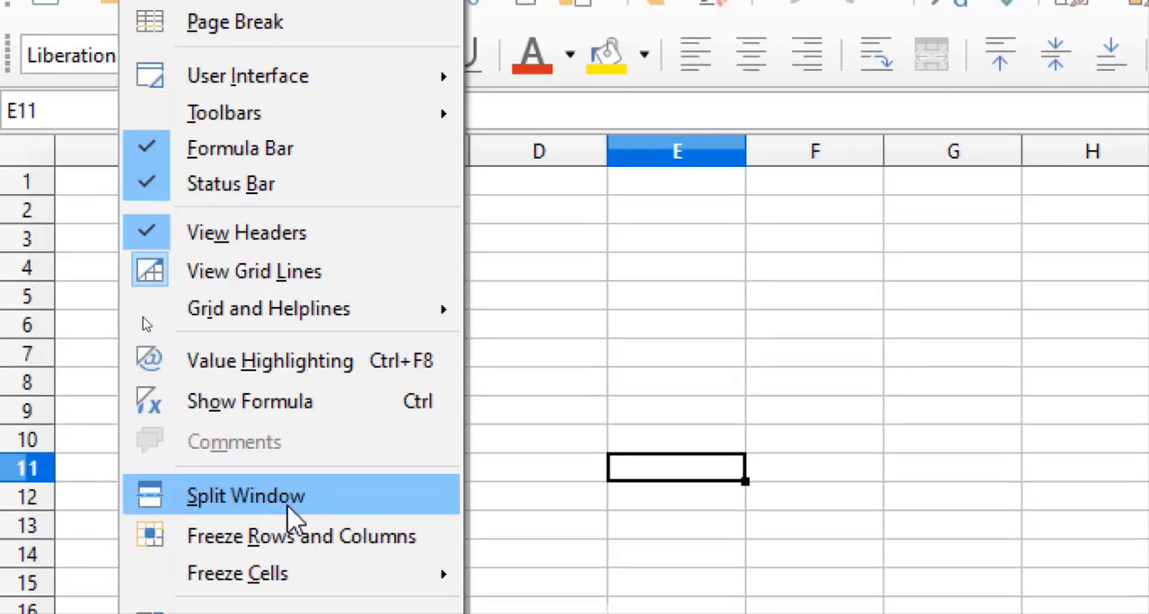
{"action": "left_click", "coordinate": [508, 363]}
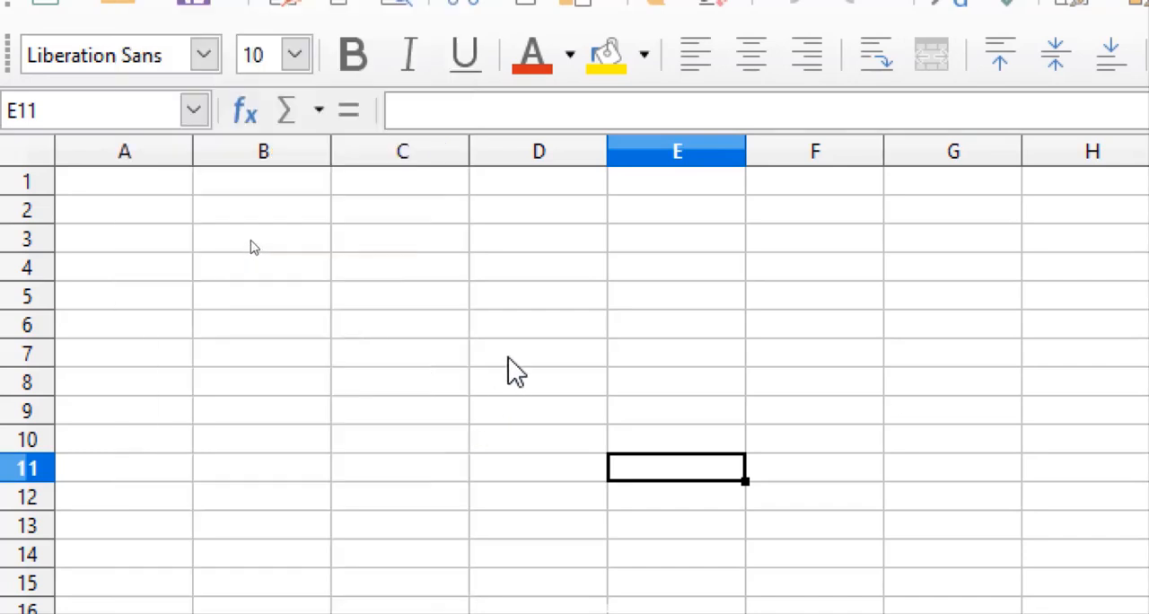
{"action": "left_click", "coordinate": [404, 332]}
Enter sample text in the blank sheet: dgf in C9, fg in D9 and dg in D10.
{"action": "left_click", "coordinate": [419, 419]}
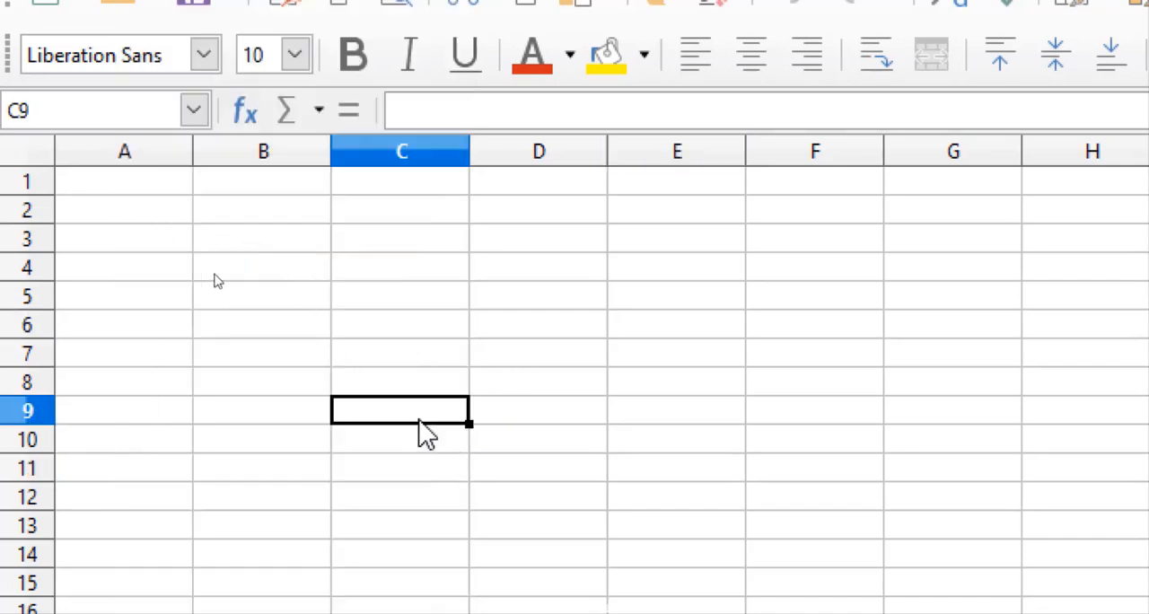
{"action": "type", "text": "dgf"}
{"action": "left_click", "coordinate": [428, 331]}
{"action": "left_click", "coordinate": [591, 420]}
{"action": "type", "text": "fg"}
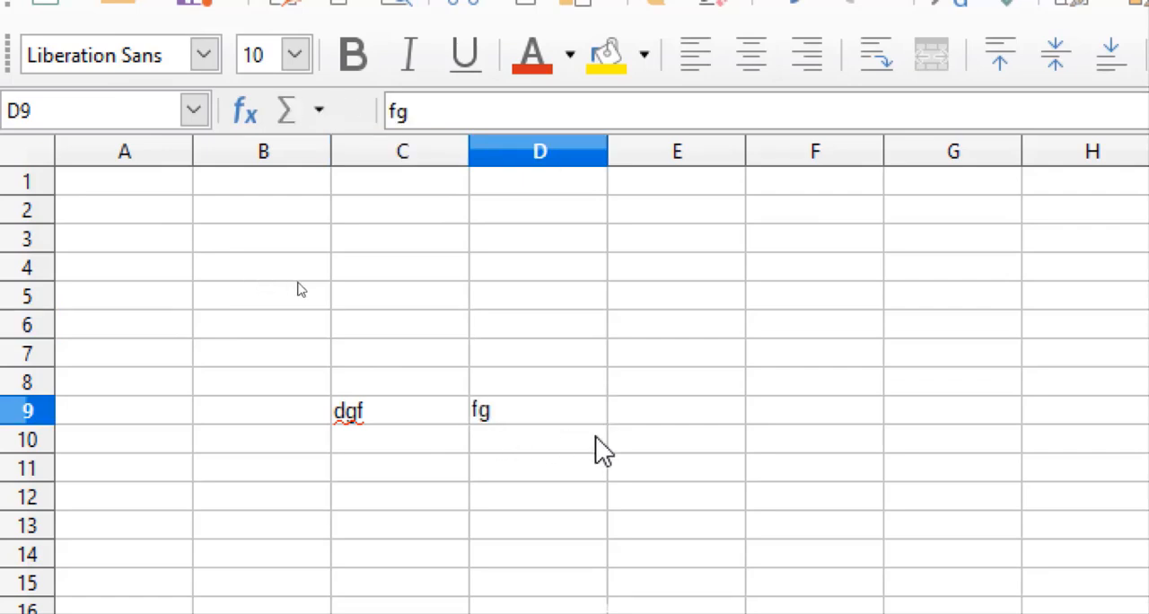
{"action": "left_click", "coordinate": [595, 438]}
{"action": "type", "text": "dg"}
Add further sample text: dg in D7, g in D6 and gfd in C4.
{"action": "left_click", "coordinate": [585, 359]}
{"action": "type", "text": "dg"}
{"action": "left_click", "coordinate": [529, 325]}
{"action": "type", "text": "g"}
{"action": "left_click", "coordinate": [410, 270]}
{"action": "type", "text": "gfd"}
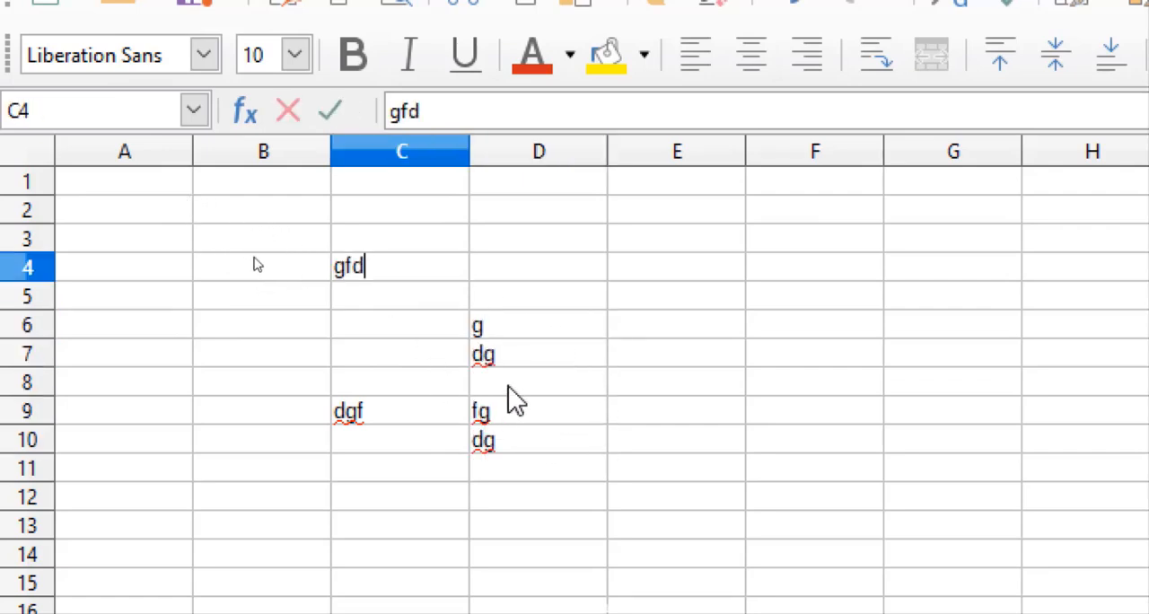
{"action": "left_click", "coordinate": [509, 389]}
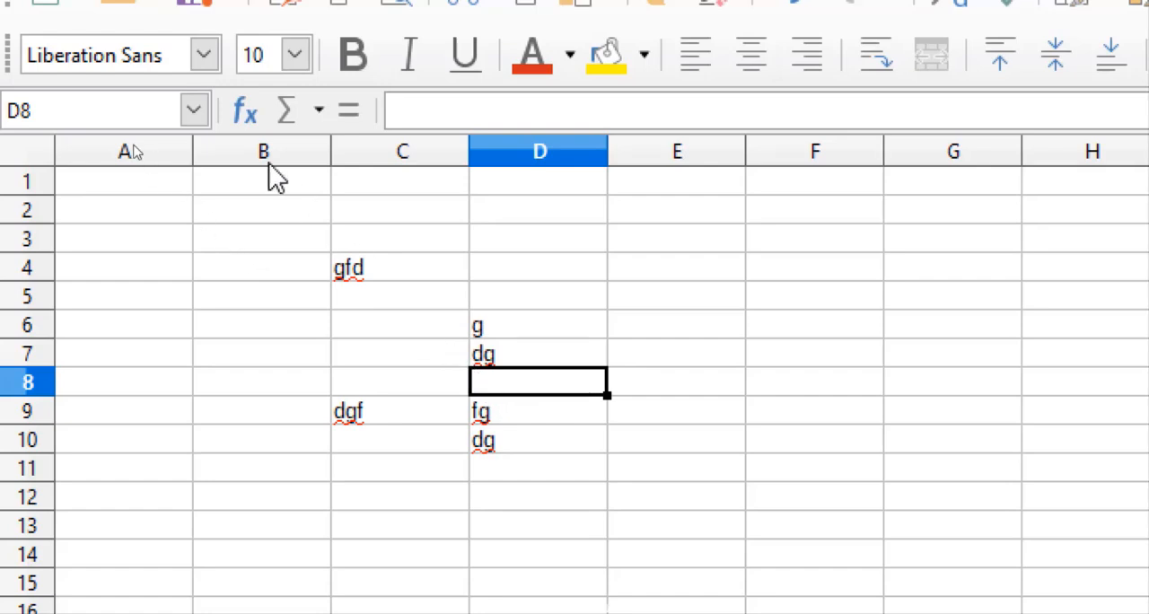
Split the window at cell C8 and try the panes by selecting cells in them and scrolling the lower part.
{"action": "left_click", "coordinate": [442, 384]}
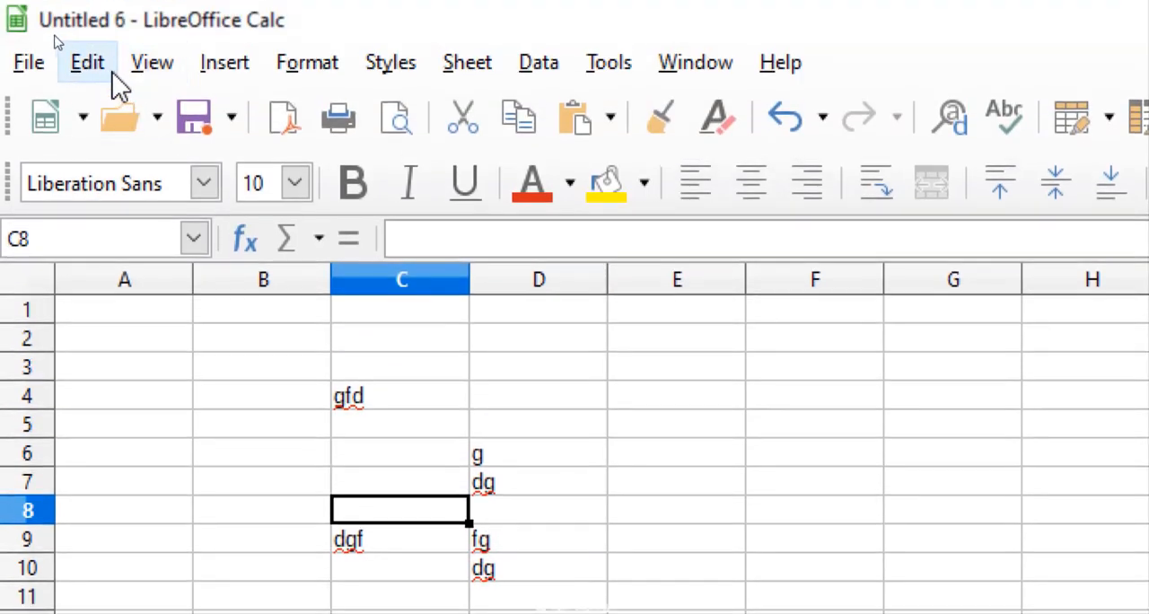
{"action": "left_click", "coordinate": [107, 68]}
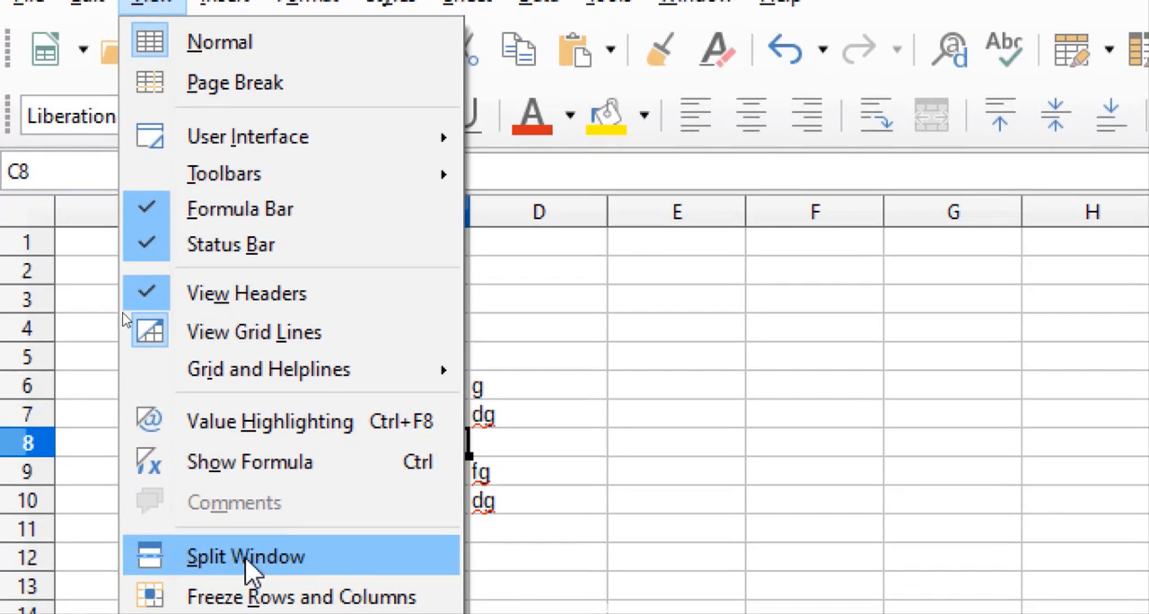
{"action": "left_click", "coordinate": [245, 557]}
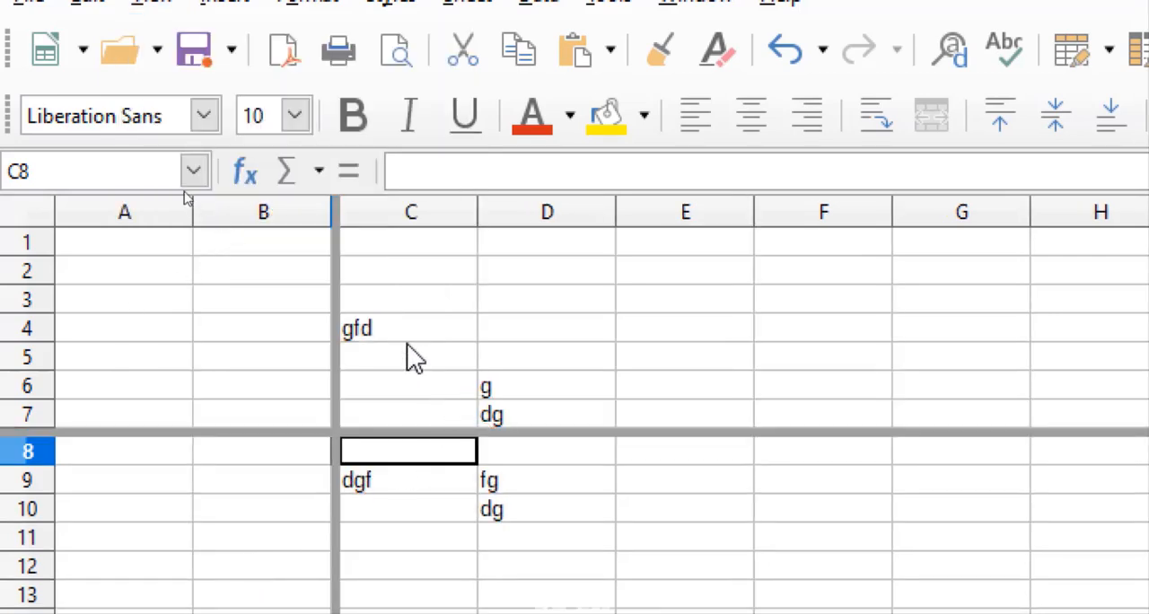
{"action": "left_click", "coordinate": [238, 303]}
{"action": "left_click", "coordinate": [462, 305]}
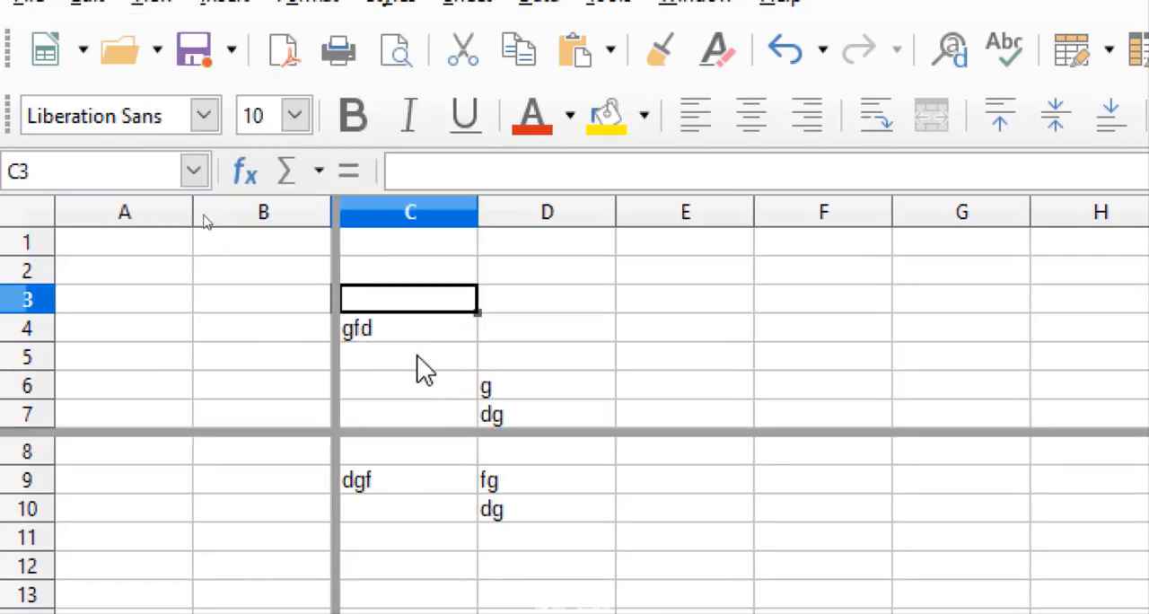
{"action": "left_click", "coordinate": [206, 507]}
{"action": "left_click", "coordinate": [378, 512]}
{"action": "scroll", "coordinate": [457, 482], "scroll_direction": "down", "scroll_amount": 2}
{"action": "scroll", "coordinate": [457, 482], "scroll_direction": "up", "scroll_amount": 3}
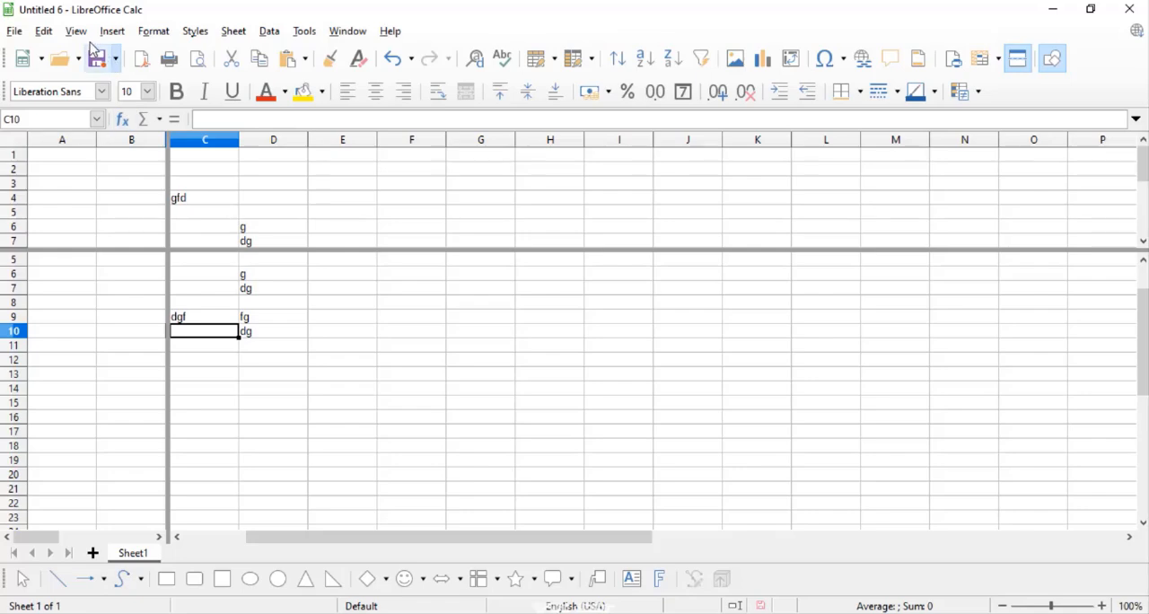
Remove the window split.
{"action": "left_click", "coordinate": [151, 62]}
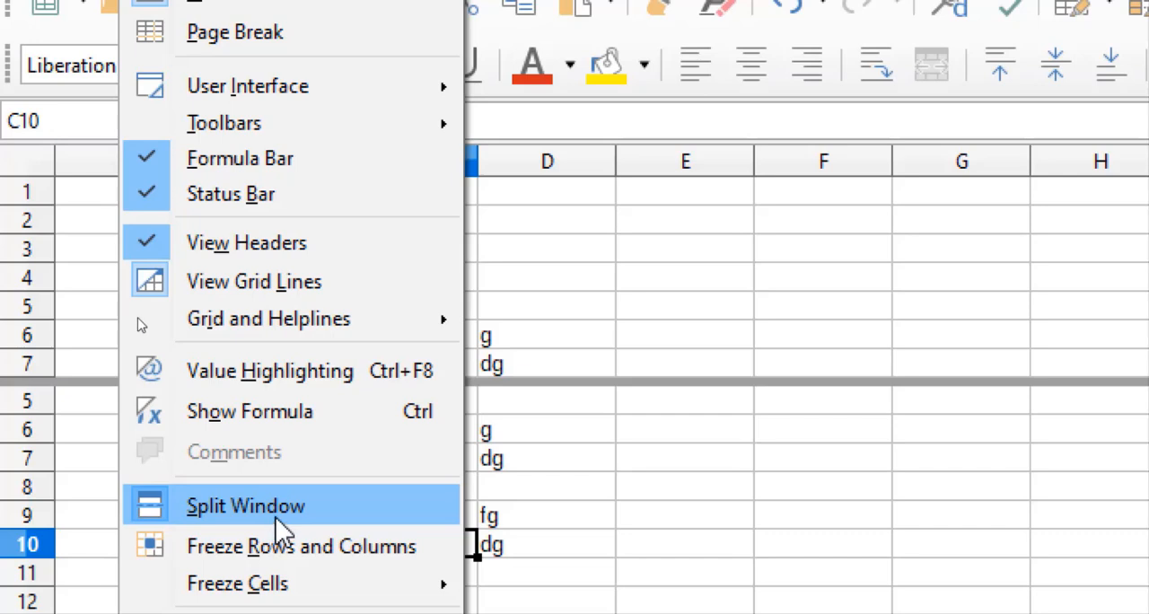
{"action": "left_click", "coordinate": [280, 525]}
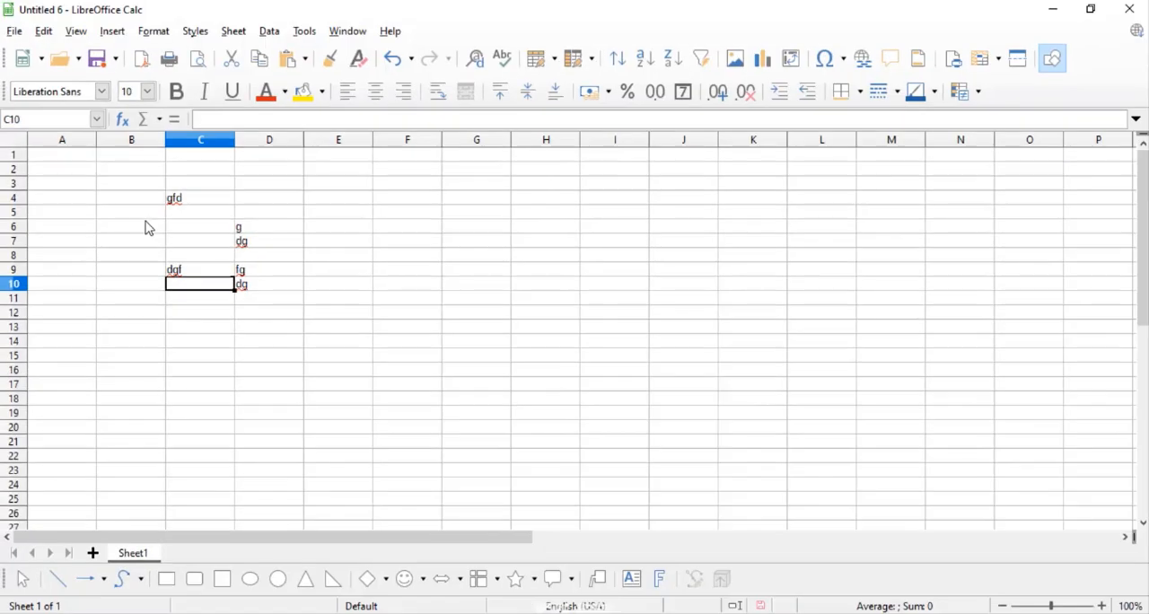
{"action": "left_click", "coordinate": [76, 30]}
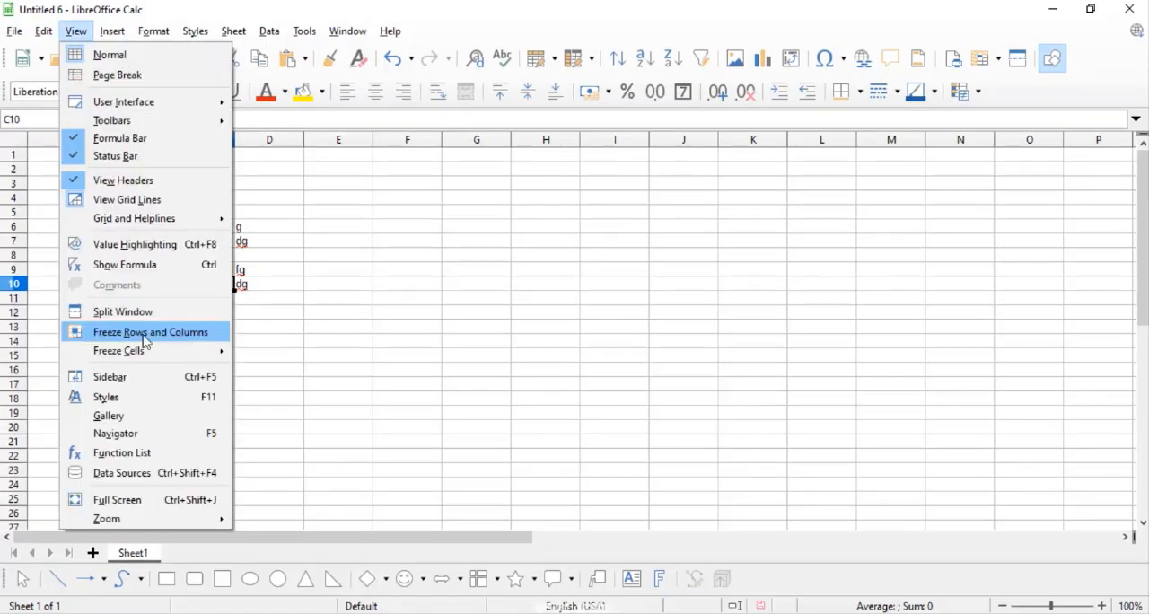
{"action": "left_click", "coordinate": [256, 301]}
{"action": "left_click", "coordinate": [324, 309]}
Enter er in E10, re in D1, ew in D5, F9 and F11, r in E5:E6, w in E12 and C13, rew in B13, rw in D14.
{"action": "left_click", "coordinate": [369, 286]}
{"action": "type", "text": "er"}
{"action": "left_click", "coordinate": [369, 273]}
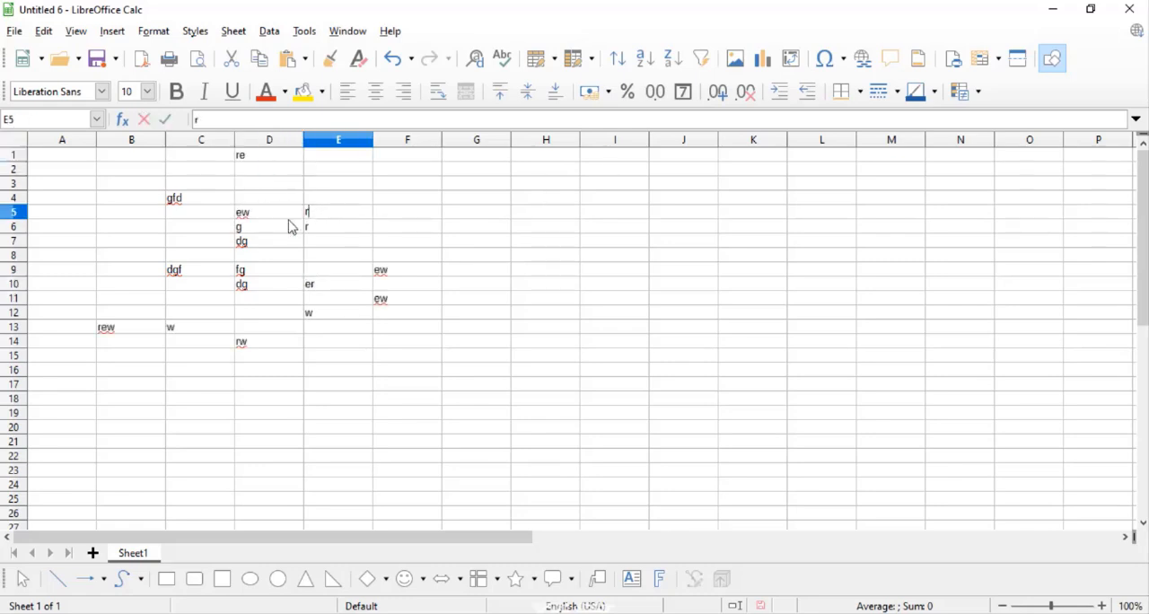
{"action": "left_click", "coordinate": [301, 286]}
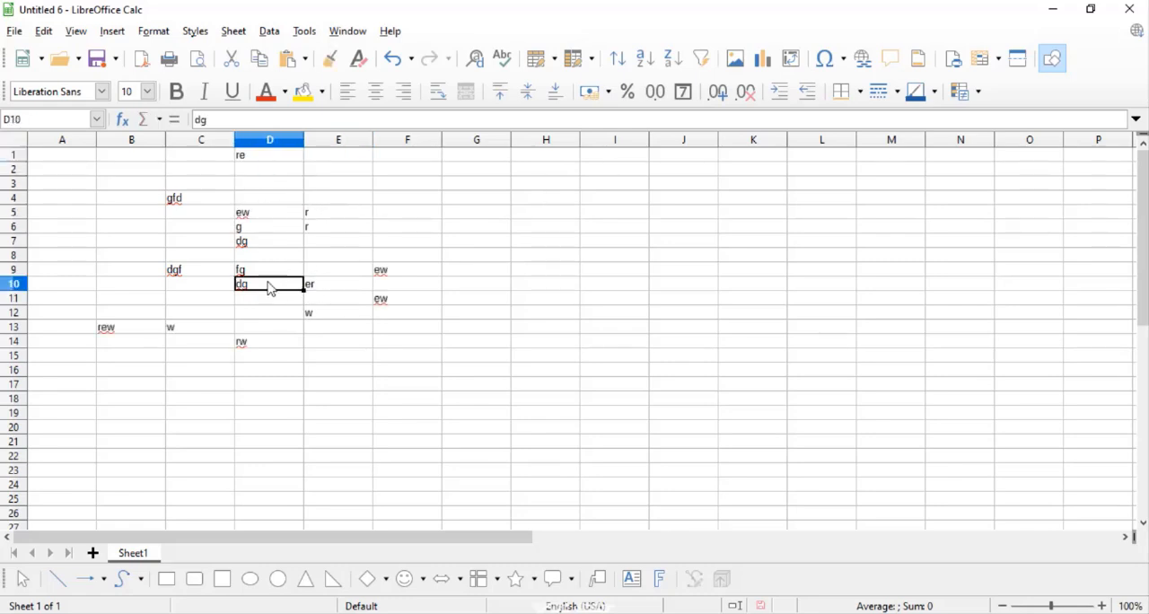
Freeze rows and columns at cell D11 and try selecting cells on each side of the freeze lines.
{"action": "left_click", "coordinate": [273, 299]}
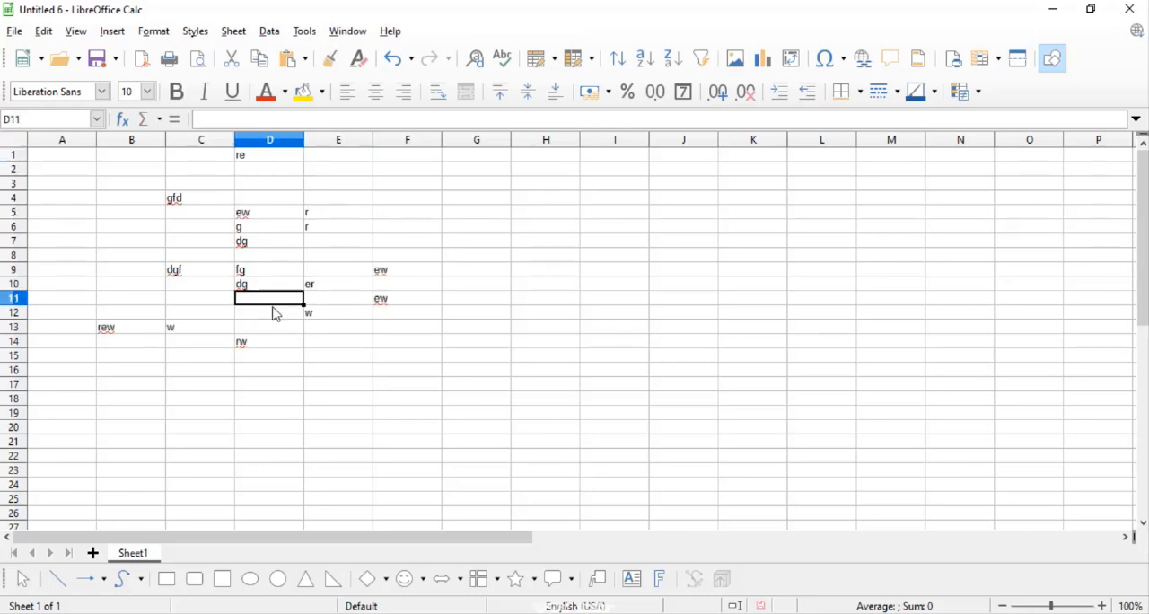
{"action": "left_click", "coordinate": [77, 32]}
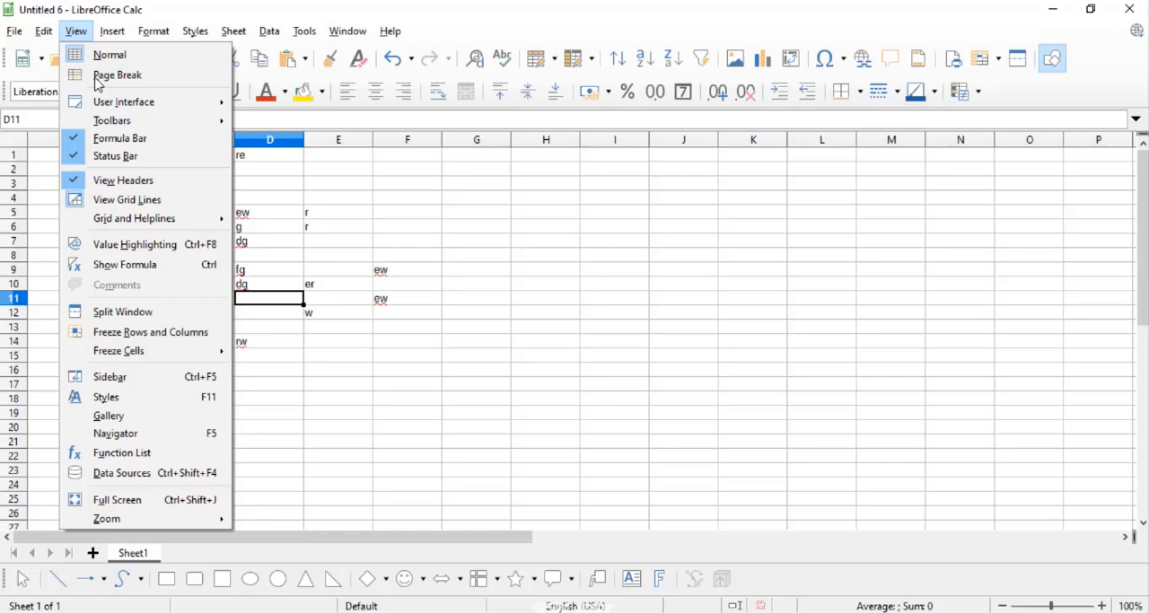
{"action": "left_click", "coordinate": [135, 332]}
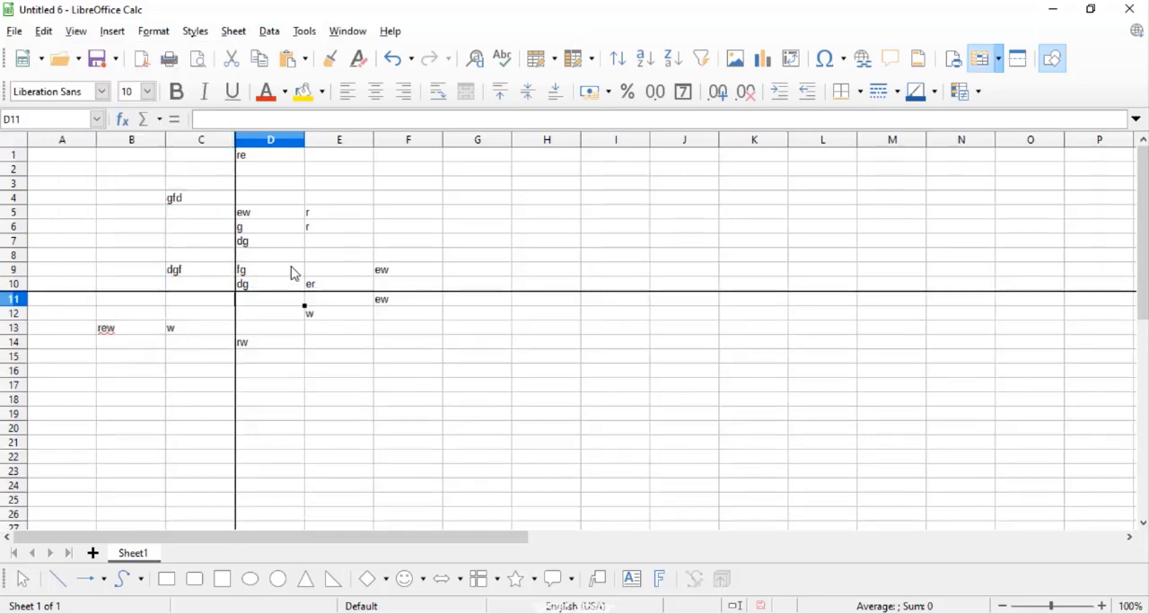
{"action": "left_click", "coordinate": [170, 216]}
{"action": "left_click", "coordinate": [291, 215]}
{"action": "left_click", "coordinate": [160, 315]}
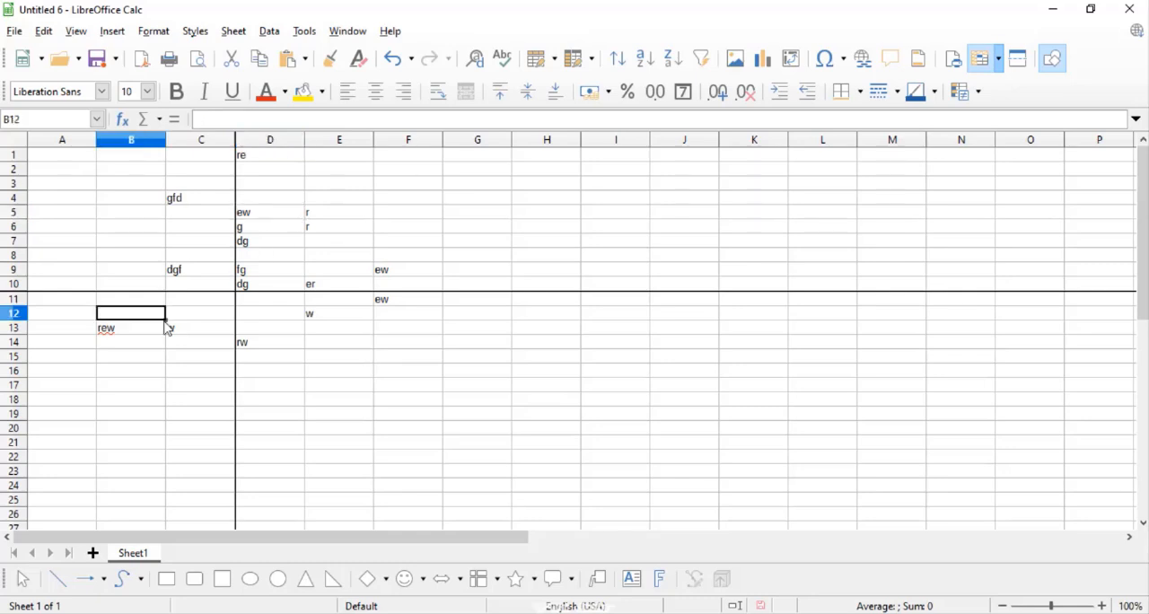
{"action": "left_click", "coordinate": [334, 346]}
{"action": "left_click", "coordinate": [357, 258]}
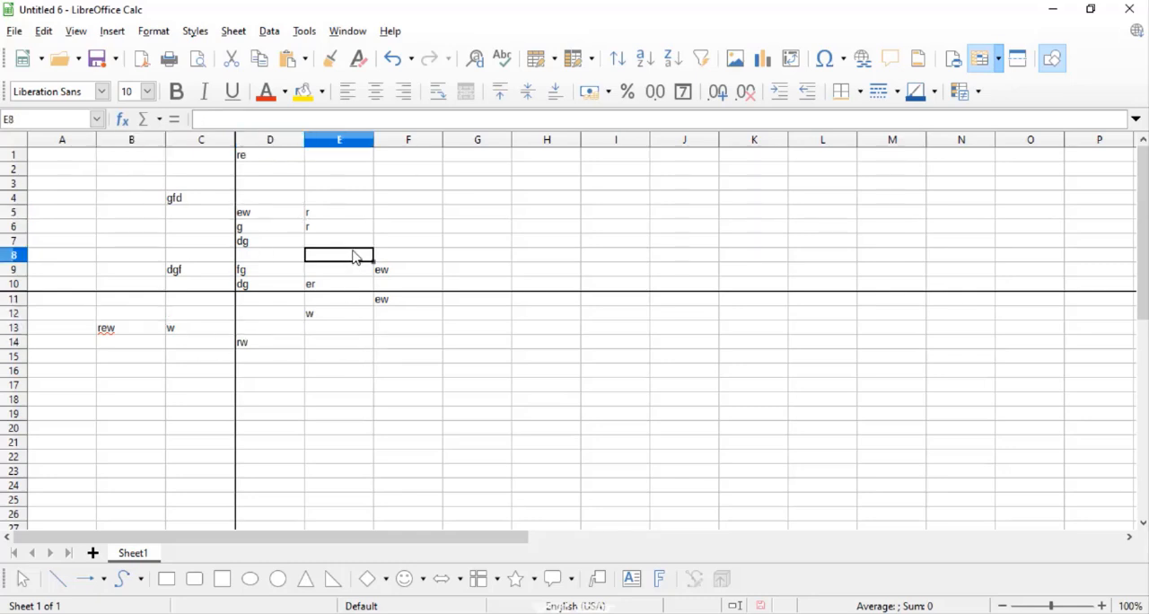
Unfreeze the rows and columns.
{"action": "left_click", "coordinate": [77, 32]}
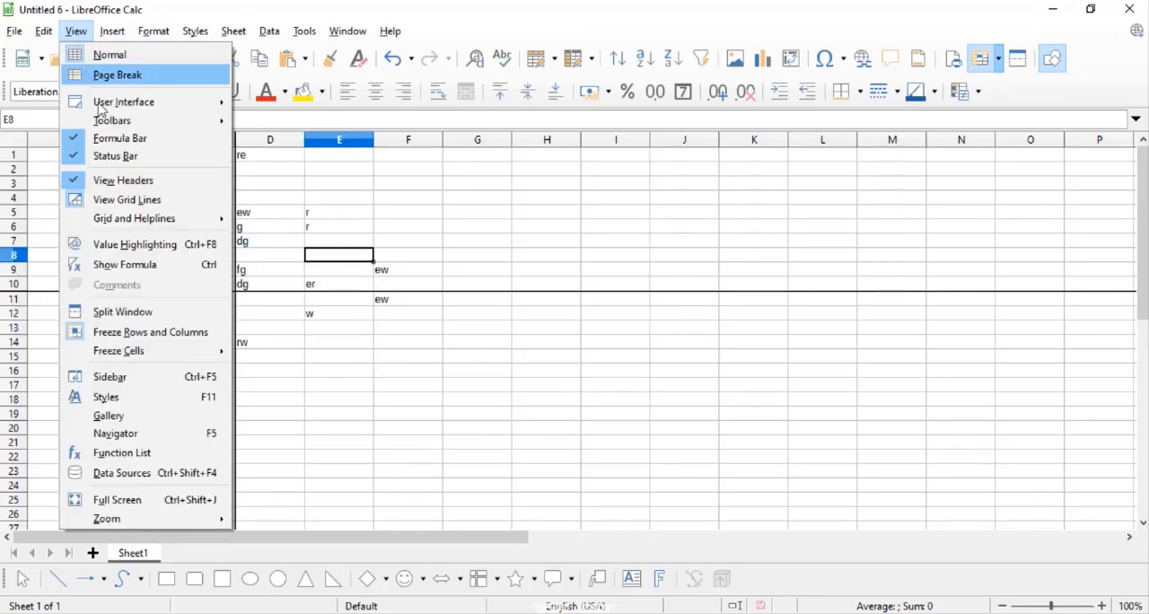
{"action": "left_click", "coordinate": [137, 334]}
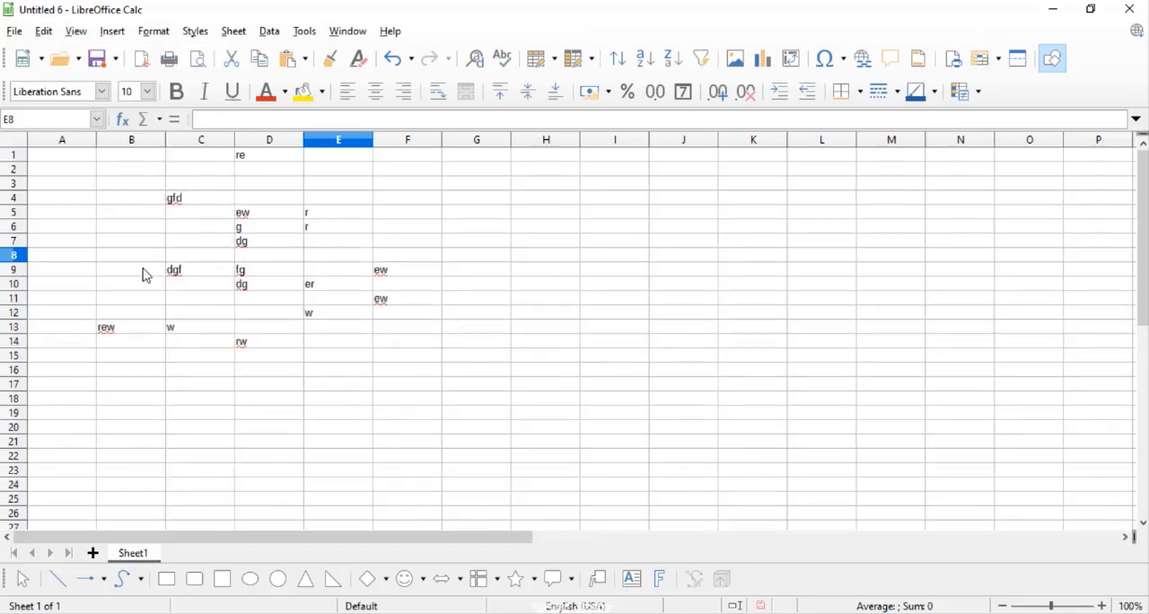
Freeze the first column of the sheet and scroll through the rows to check it.
{"action": "key", "text": "alt+v"}
{"action": "mouse_move", "coordinate": [155, 353]}
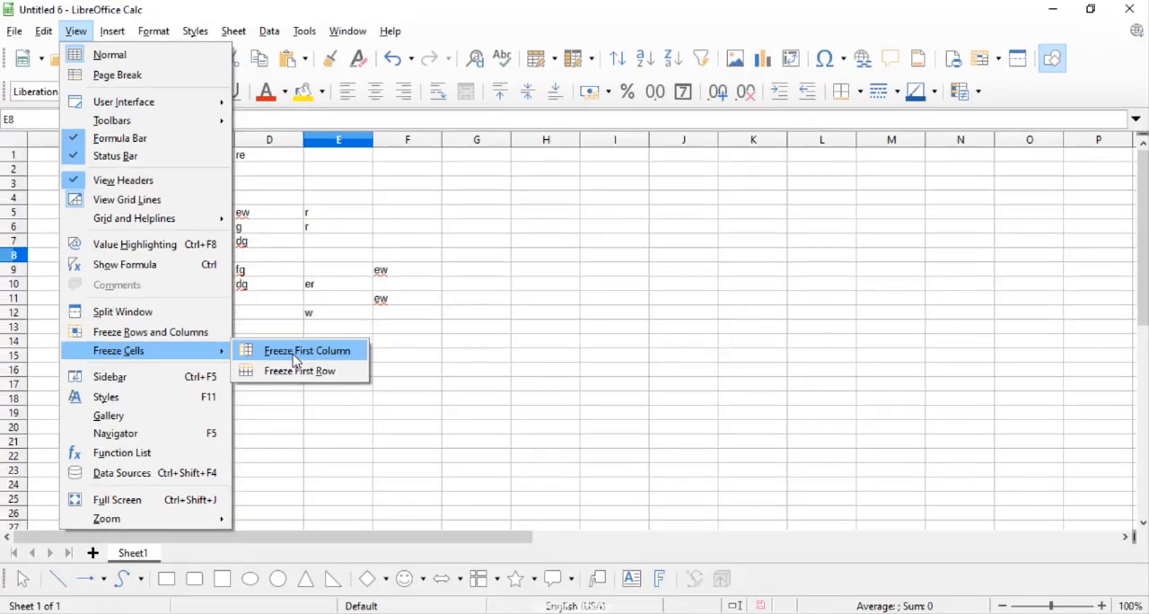
{"action": "left_click", "coordinate": [296, 351]}
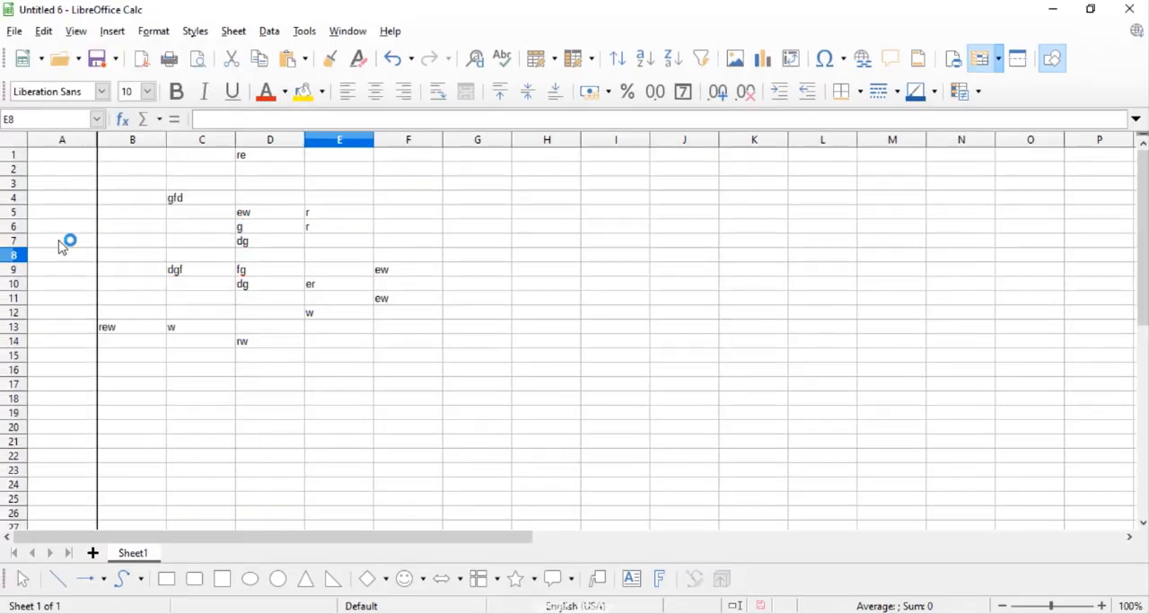
{"action": "scroll", "coordinate": [71, 223], "scroll_direction": "down", "scroll_amount": 6}
{"action": "scroll", "coordinate": [72, 222], "scroll_direction": "up", "scroll_amount": 6}
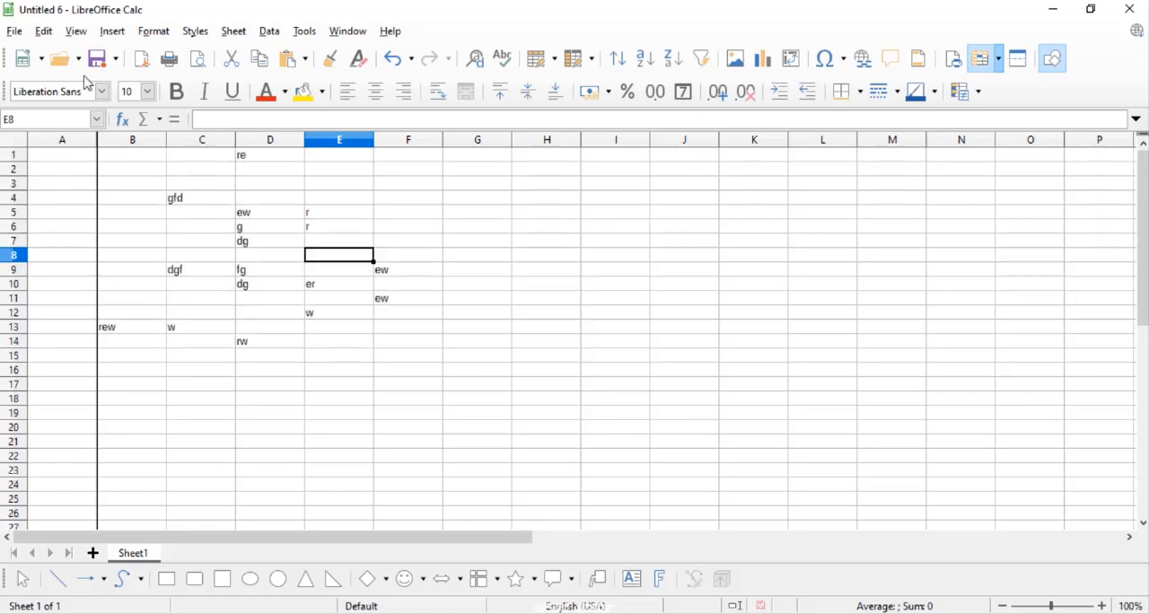
Try applying the first-column freeze again, once with cell E8 selected and once with cell A2 selected.
{"action": "left_click", "coordinate": [89, 36]}
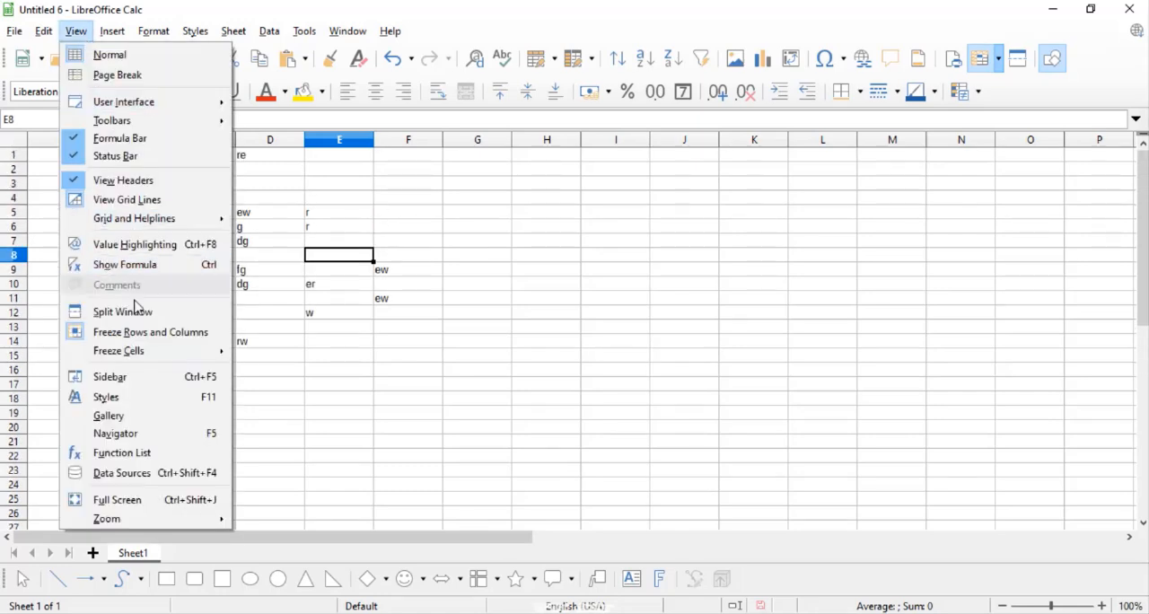
{"action": "mouse_move", "coordinate": [144, 357]}
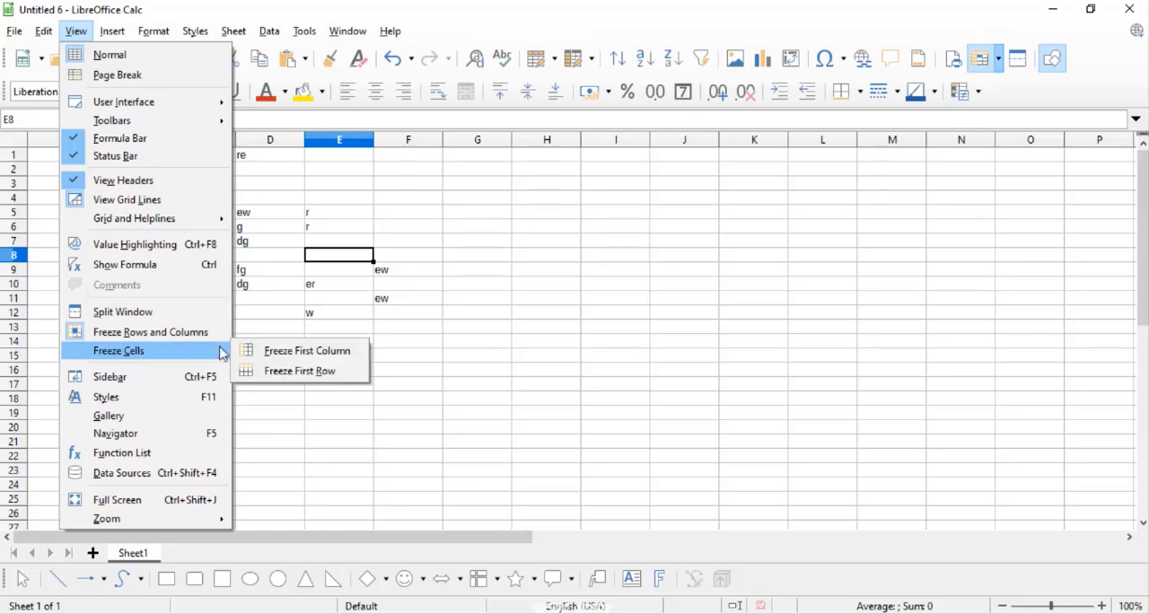
{"action": "left_click", "coordinate": [261, 353]}
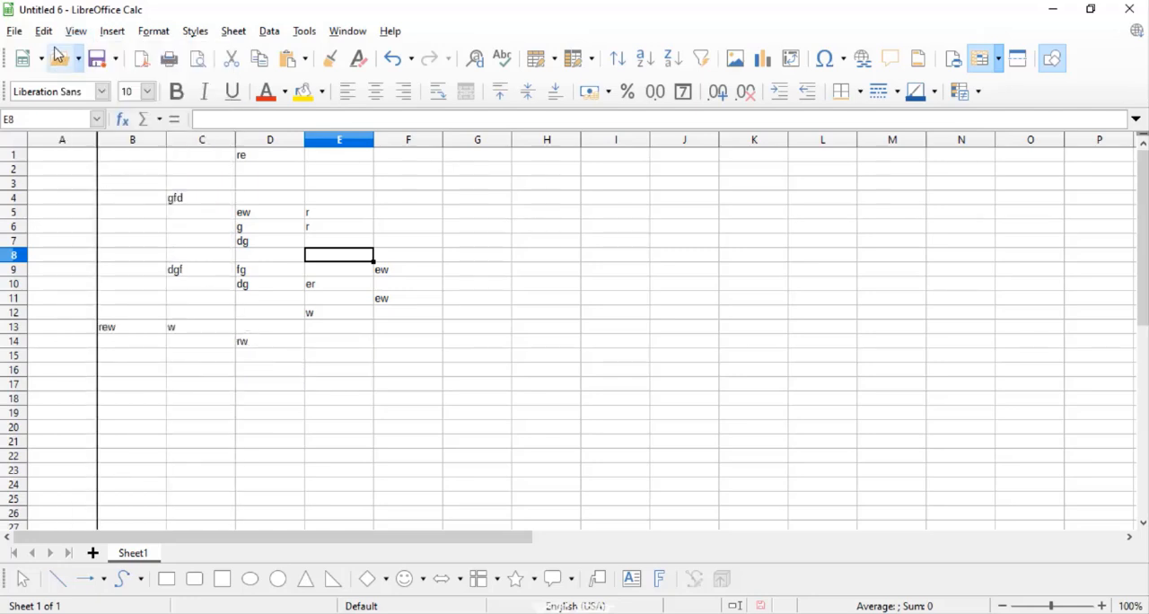
{"action": "left_click", "coordinate": [61, 171]}
{"action": "left_click", "coordinate": [75, 32]}
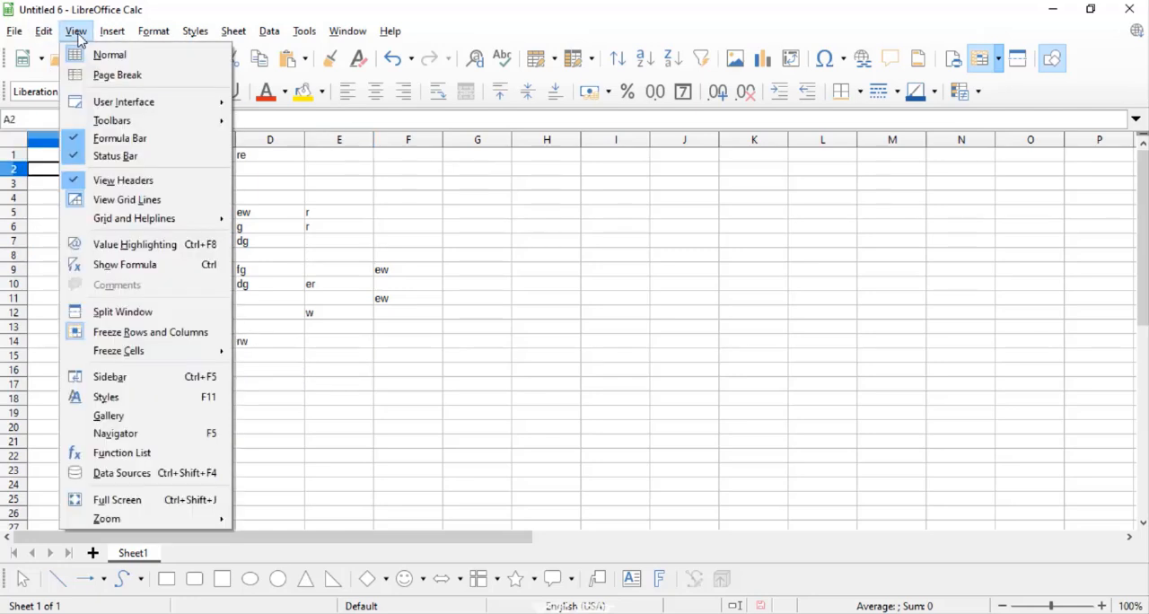
{"action": "mouse_move", "coordinate": [146, 351]}
{"action": "left_click", "coordinate": [260, 355]}
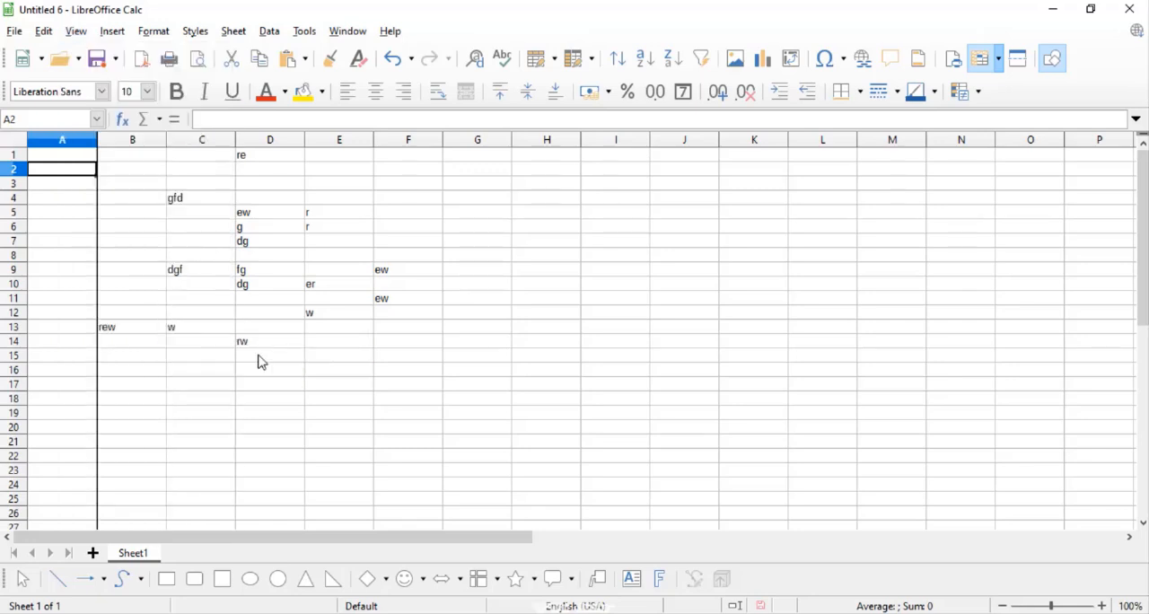
Freeze the first row of the sheet in addition to the first column and select cells around the freeze lines to check it.
{"action": "left_click", "coordinate": [148, 256]}
{"action": "left_click", "coordinate": [75, 31]}
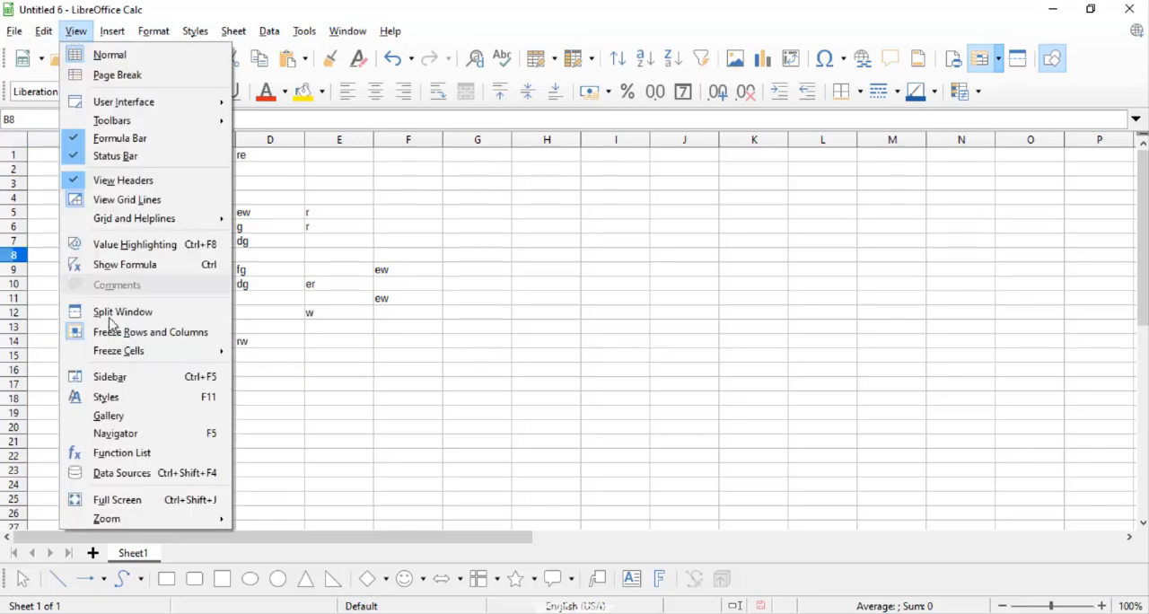
{"action": "mouse_move", "coordinate": [124, 353]}
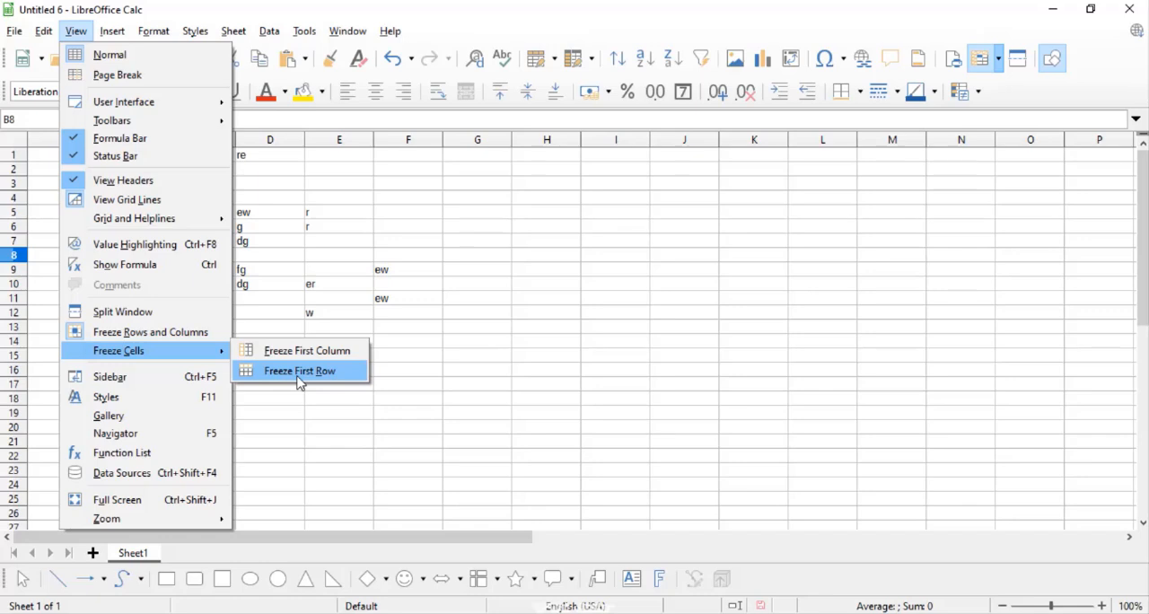
{"action": "left_click", "coordinate": [300, 371]}
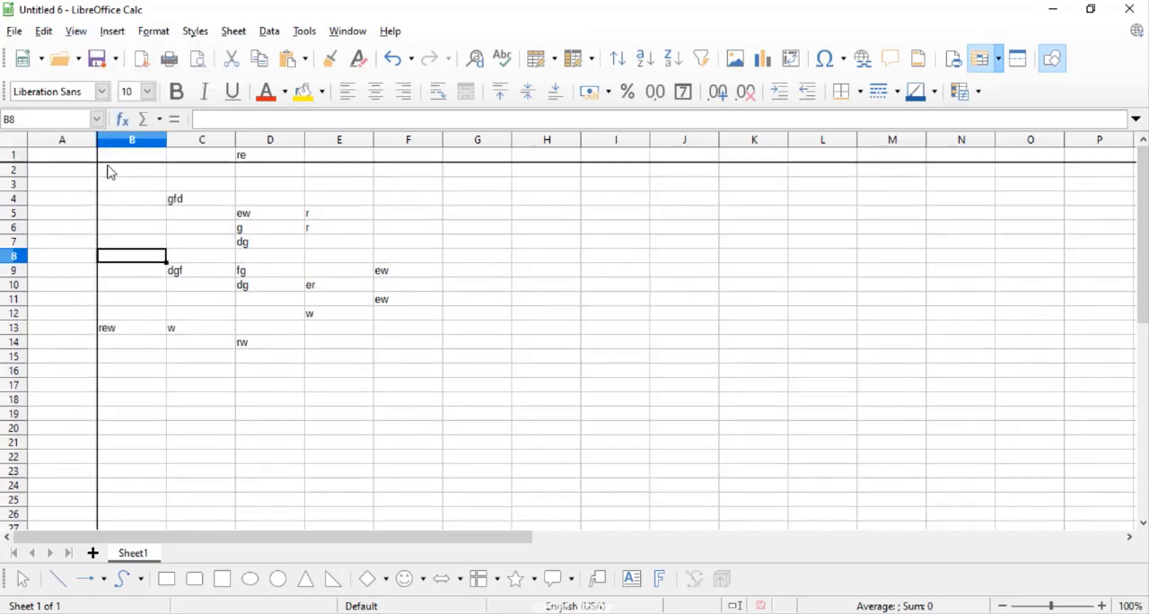
{"action": "left_click", "coordinate": [102, 158]}
{"action": "left_click", "coordinate": [65, 154]}
{"action": "left_click_drag", "start_coordinate": [77, 186], "coordinate": [77, 218]}
{"action": "left_click", "coordinate": [180, 199]}
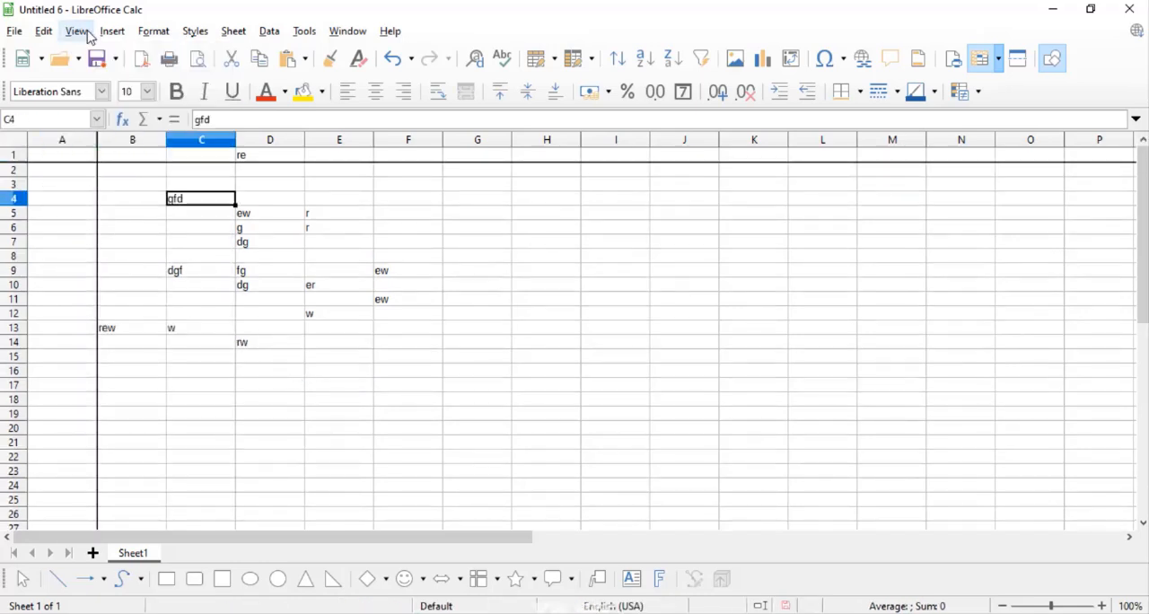
Show the Freeze Cells options for the first column and first row.
{"action": "left_click", "coordinate": [86, 32]}
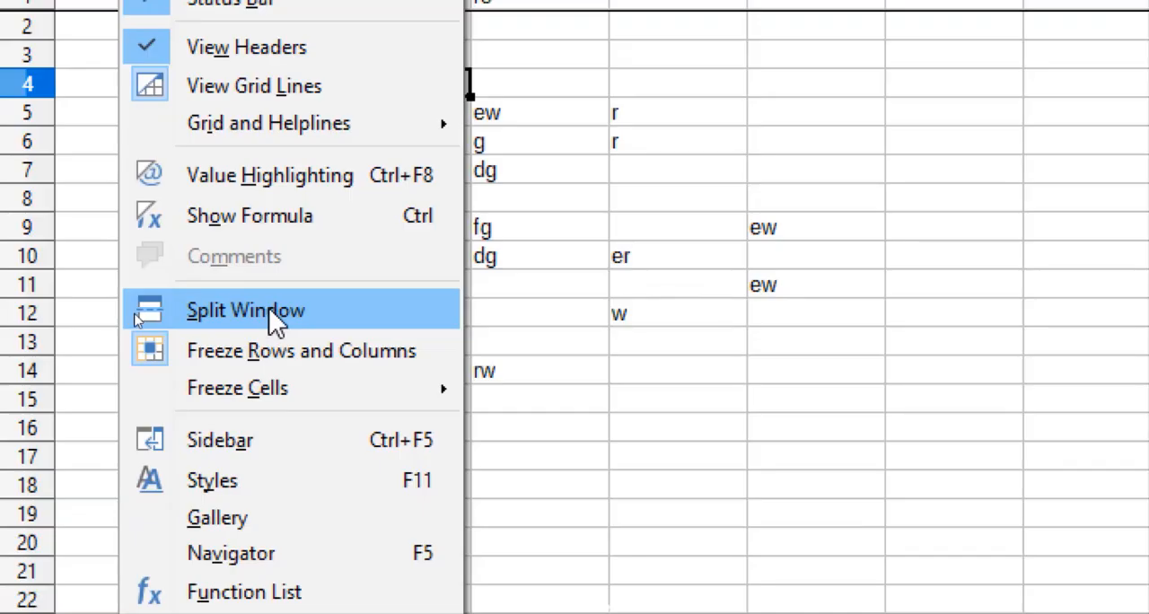
{"action": "mouse_move", "coordinate": [265, 391]}
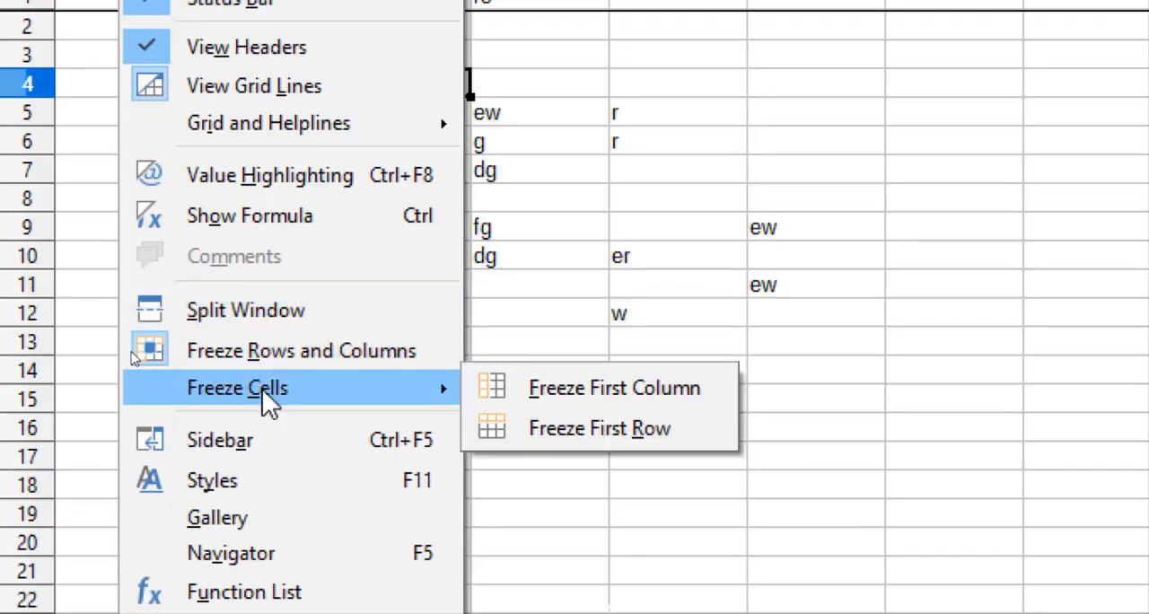